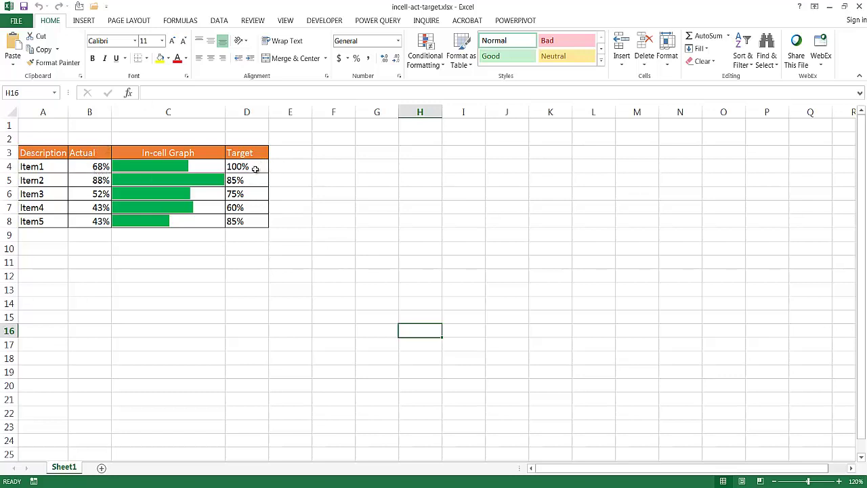
Inspect the first graph cell, the RAND formulas in B4:B6 and the D4 target
{"action": "left_click", "coordinate": [160, 167]}
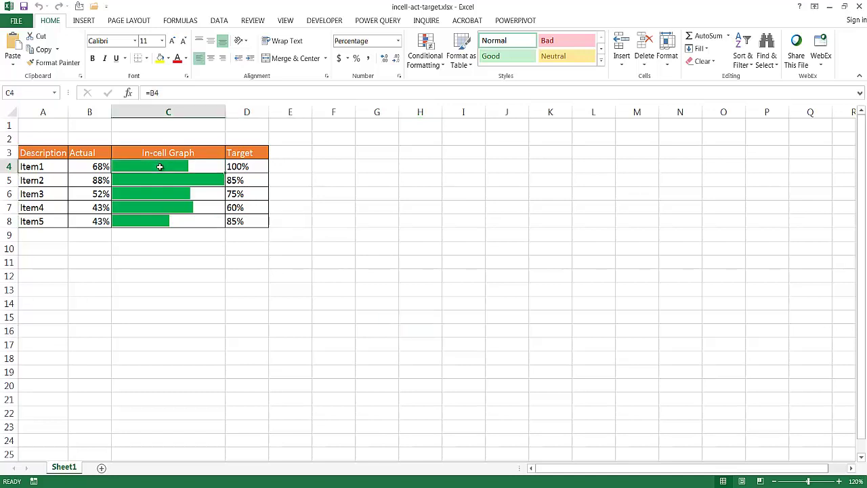
{"action": "left_click", "coordinate": [163, 277]}
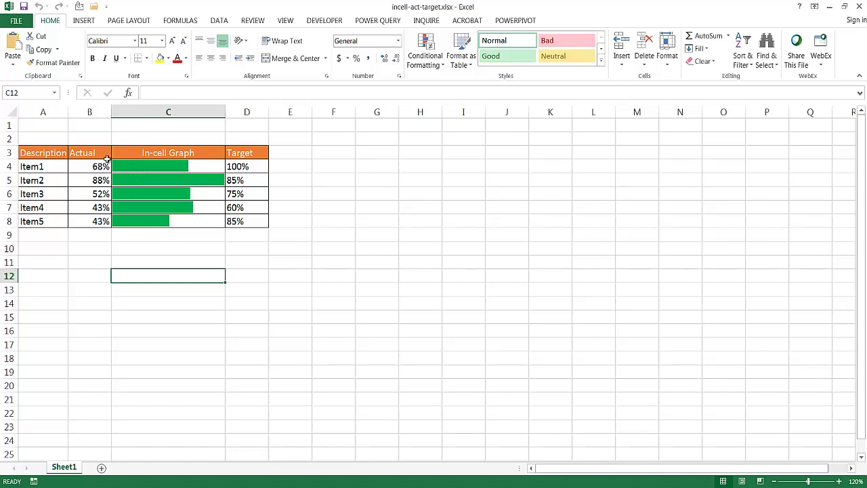
{"action": "left_click", "coordinate": [92, 165]}
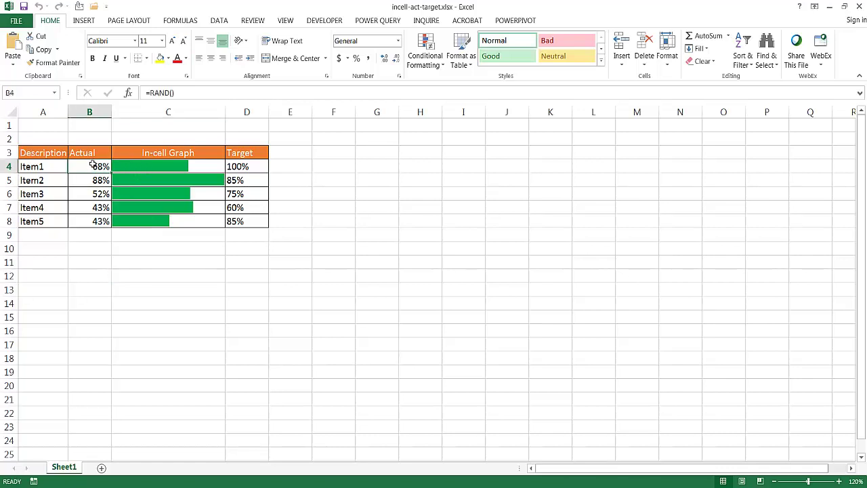
{"action": "left_click", "coordinate": [244, 168]}
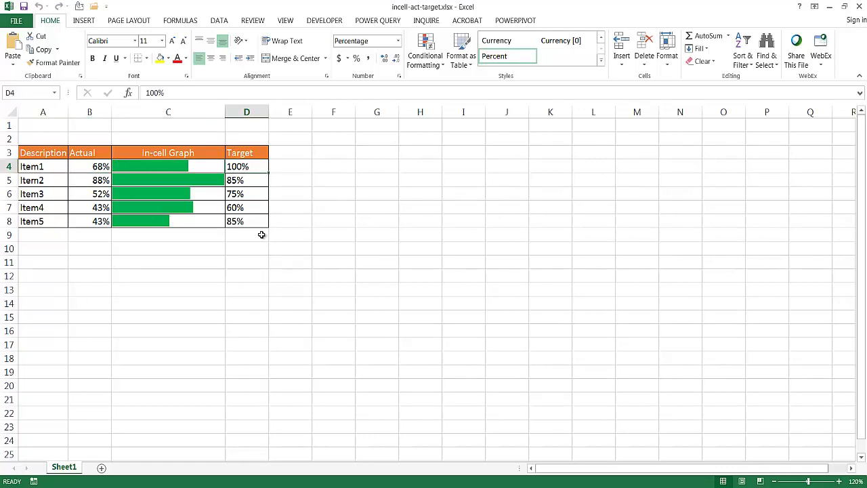
{"action": "left_click", "coordinate": [291, 260]}
{"action": "left_click", "coordinate": [87, 165]}
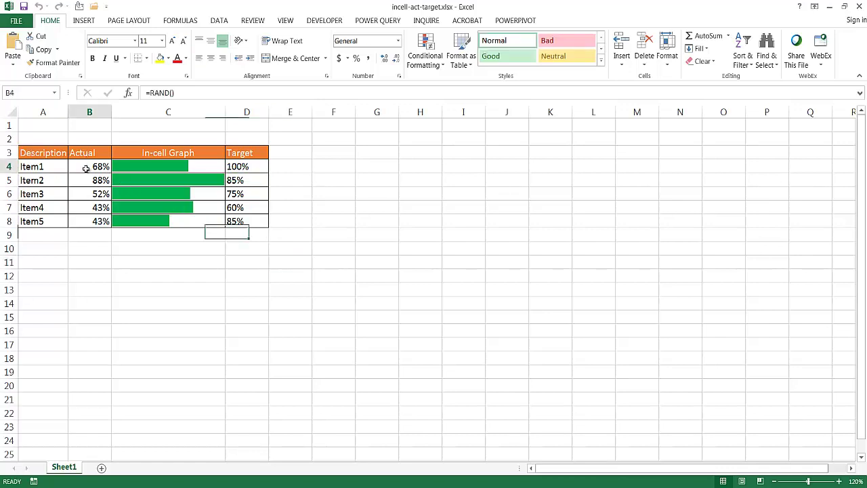
{"action": "left_click", "coordinate": [86, 181]}
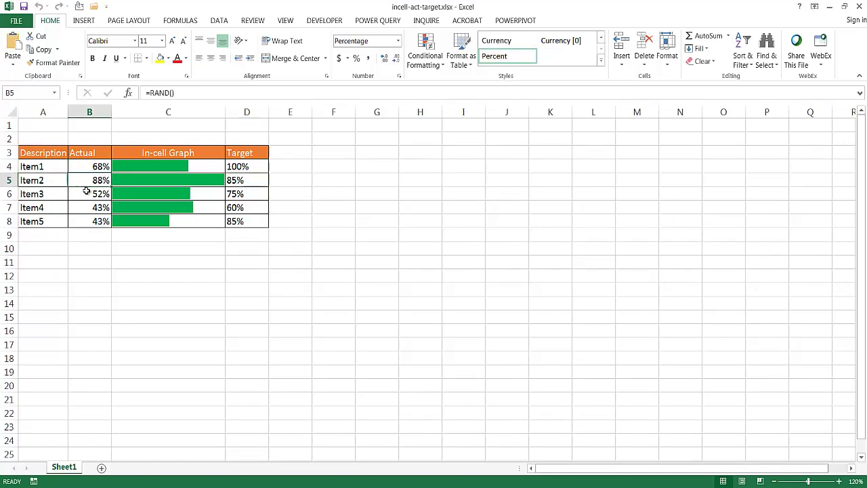
{"action": "left_click", "coordinate": [87, 192]}
{"action": "left_click", "coordinate": [290, 252]}
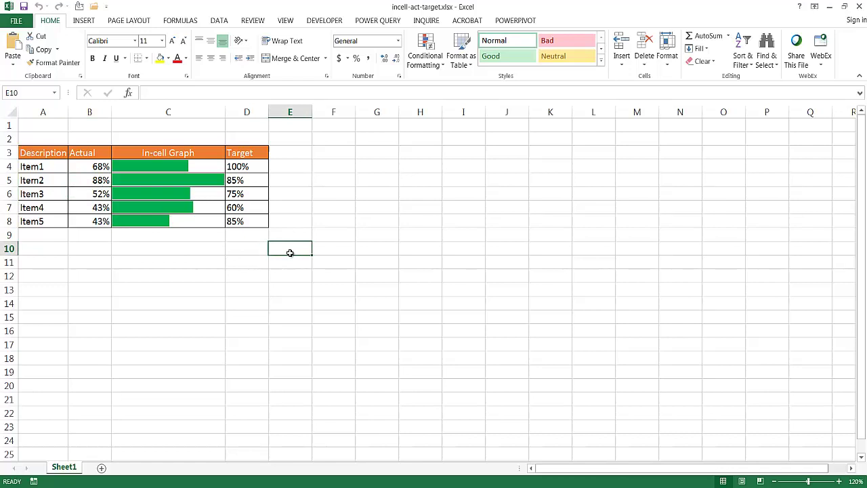
Recalculate with F9 until Actual reads 37%, 91%, 51%, 7% and 26%
{"action": "key", "text": "F9"}
{"action": "key", "text": "F9"}
{"action": "key", "text": "F9"}
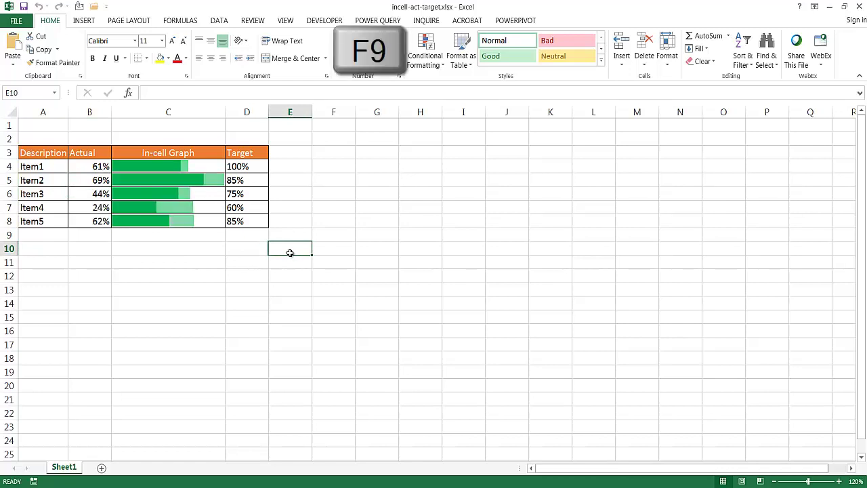
{"action": "key", "text": "F9"}
{"action": "key", "text": "F9"}
{"action": "key", "text": "F9"}
{"action": "key", "text": "F9"}
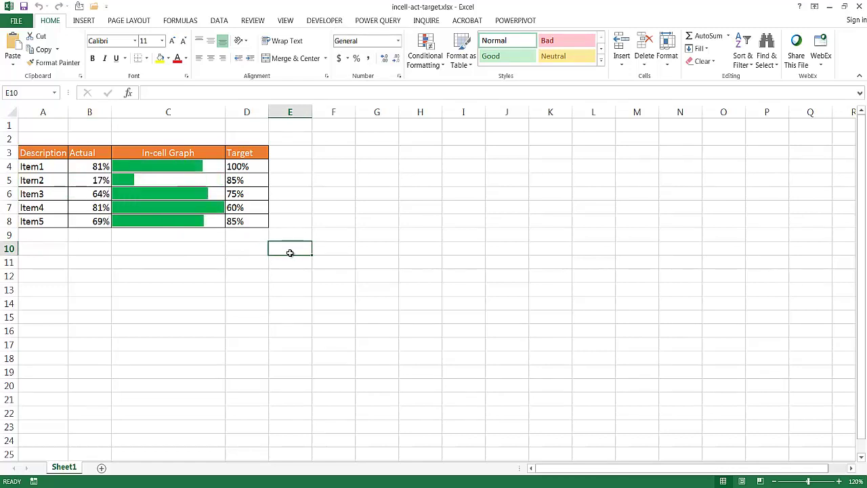
{"action": "key", "text": "F9"}
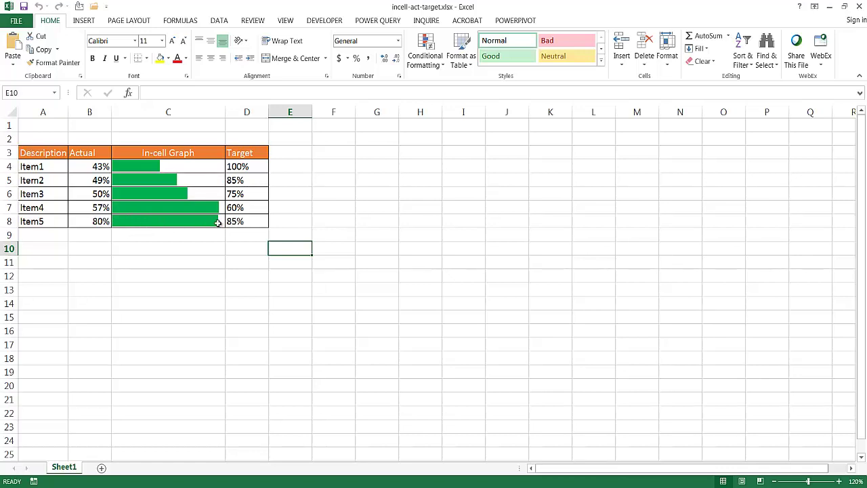
{"action": "key", "text": "F9"}
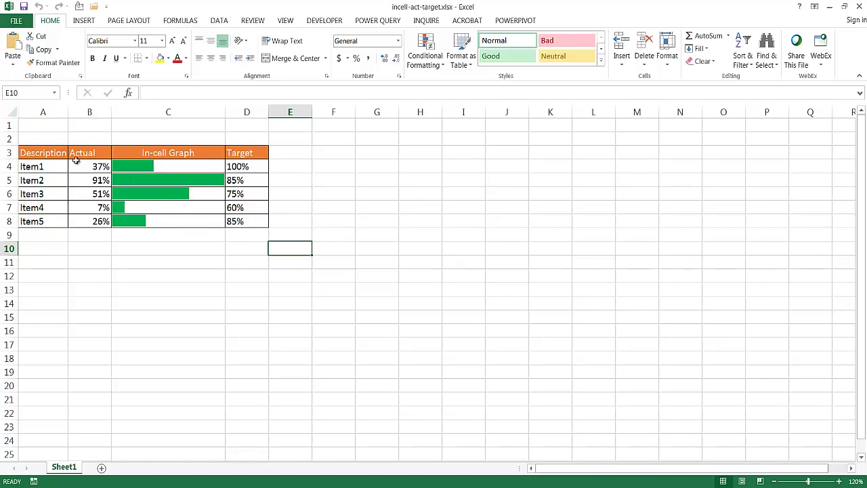
Copy the Description and Actual table A3:B8 into A3 of a new Sheet2
{"action": "left_click_drag", "start_coordinate": [46, 154], "coordinate": [82, 219]}
{"action": "key", "text": "ctrl+c"}
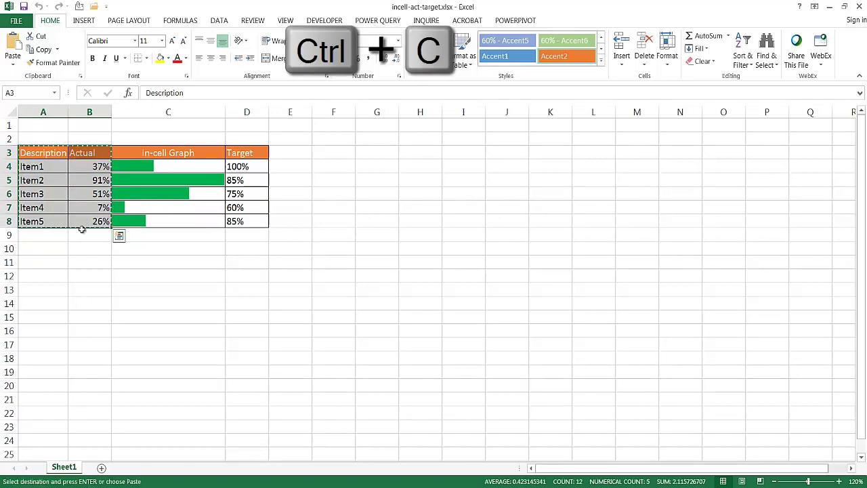
{"action": "left_click", "coordinate": [102, 468]}
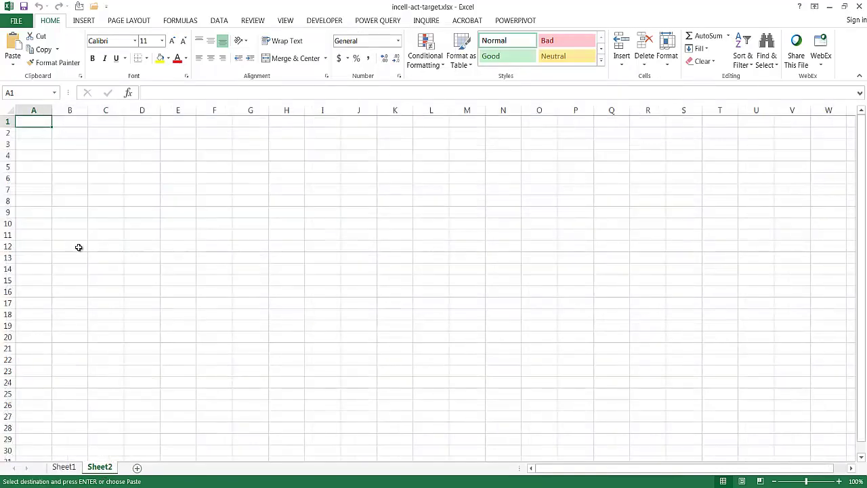
{"action": "left_click", "coordinate": [40, 148]}
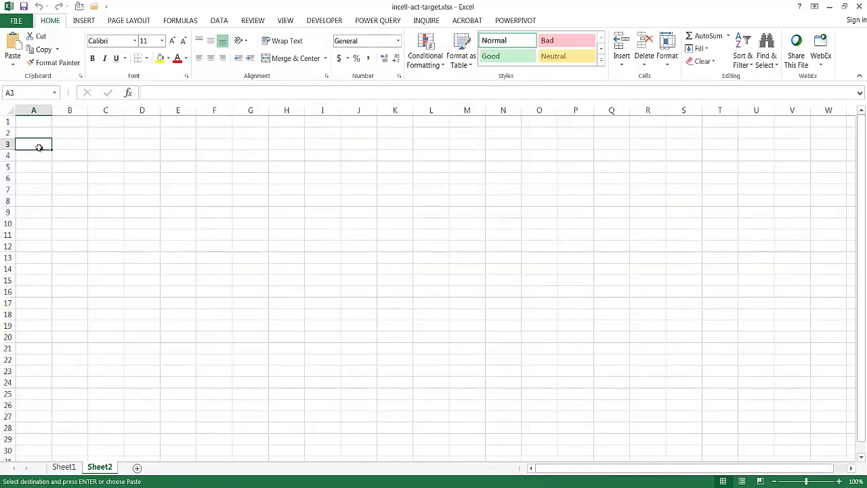
{"action": "key", "text": "ctrl+v"}
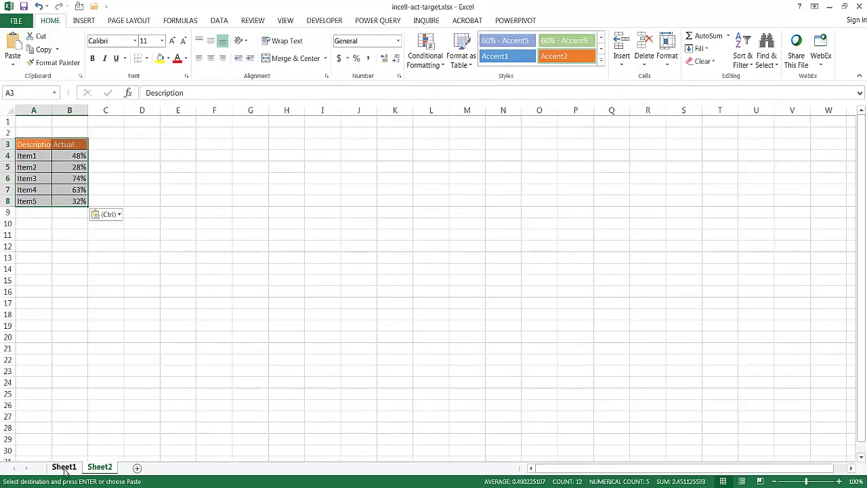
Copy the In-cell Graph and Target headers from Sheet1 into C3:D3 of Sheet2
{"action": "left_click", "coordinate": [65, 466]}
{"action": "left_click_drag", "start_coordinate": [141, 154], "coordinate": [252, 153]}
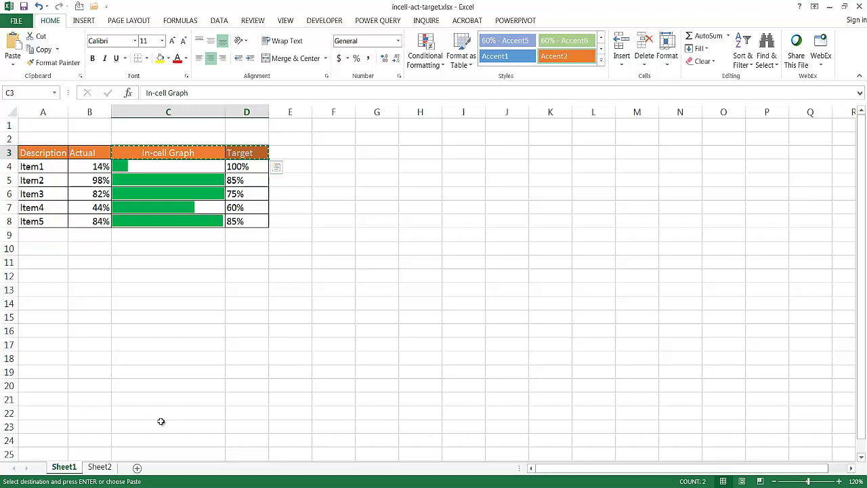
{"action": "key", "text": "ctrl+c"}
{"action": "key", "text": "ctrl+Page_Down"}
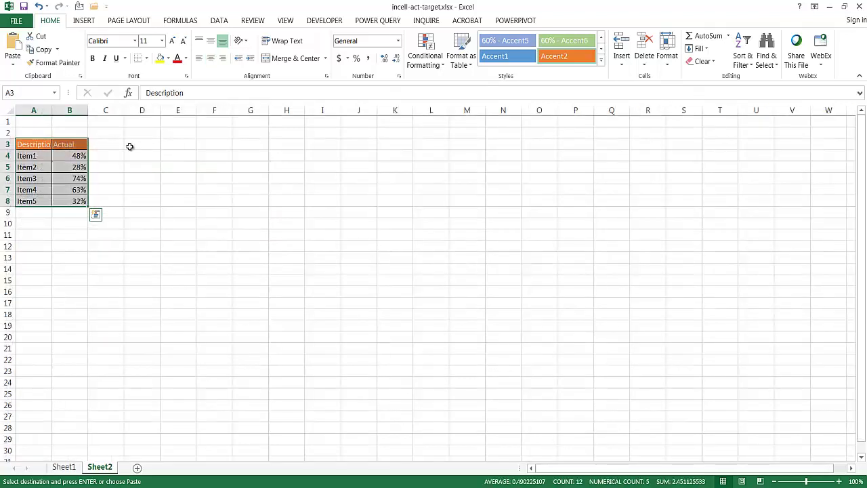
{"action": "left_click", "coordinate": [112, 144]}
{"action": "key", "text": "ctrl+v"}
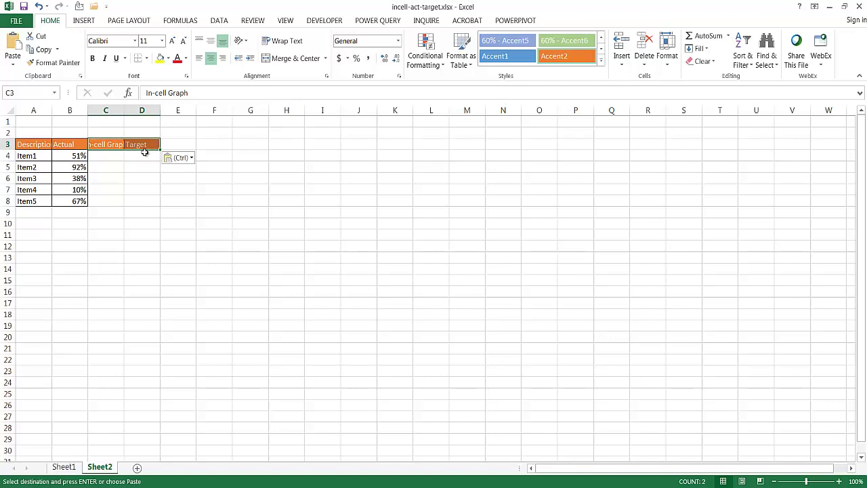
Enter 90% as Item1's Target in D4
{"action": "left_click", "coordinate": [142, 154]}
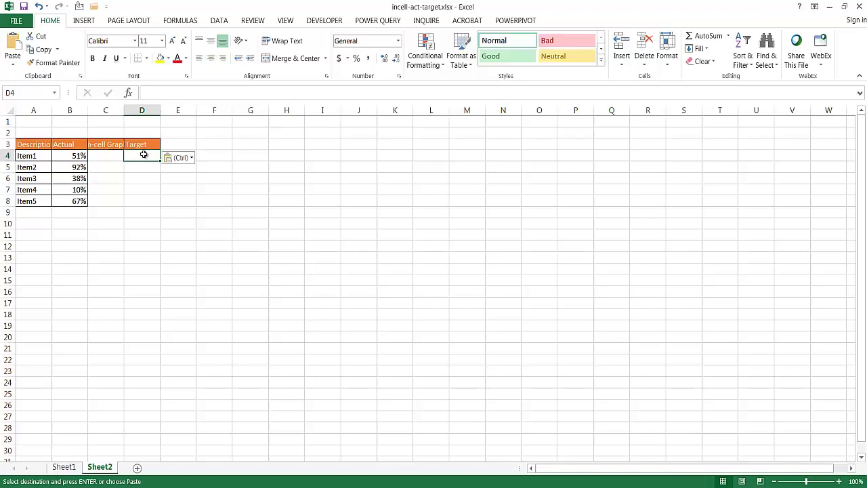
{"action": "type", "text": "90"}
{"action": "key", "text": "Return"}
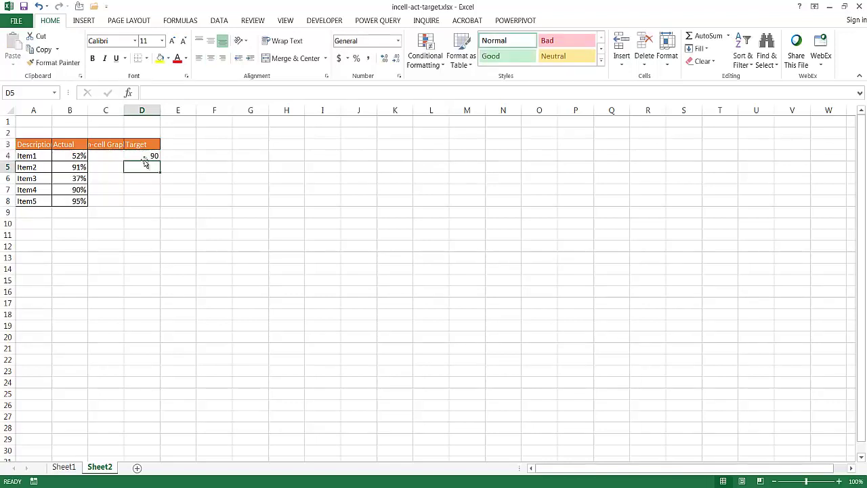
{"action": "left_click", "coordinate": [144, 155]}
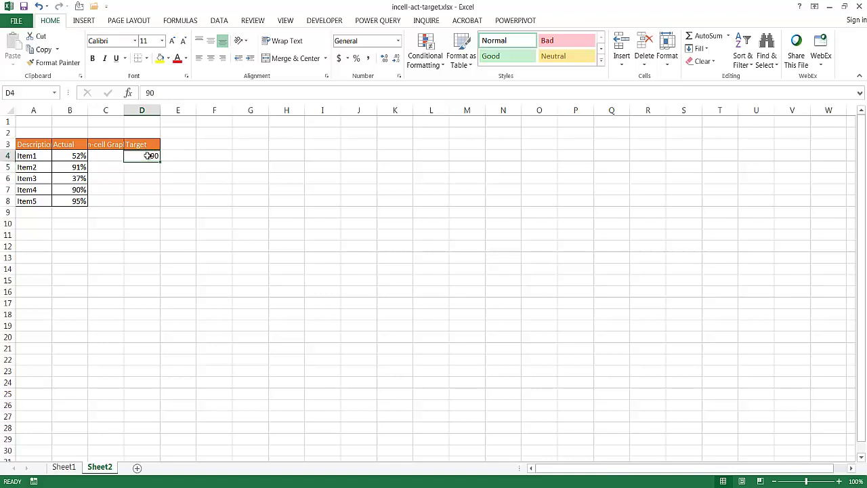
{"action": "double_click", "coordinate": [150, 156]}
{"action": "type", "text": "%"}
{"action": "key", "text": "Return"}
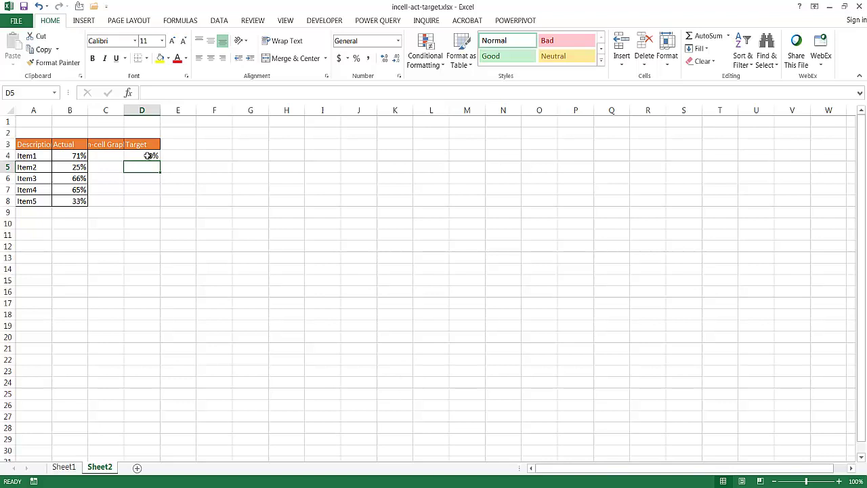
Enter Targets 80, 95, 100 and 95 in D5:D8
{"action": "type", "text": "80"}
{"action": "key", "text": "Return"}
{"action": "type", "text": "9"}
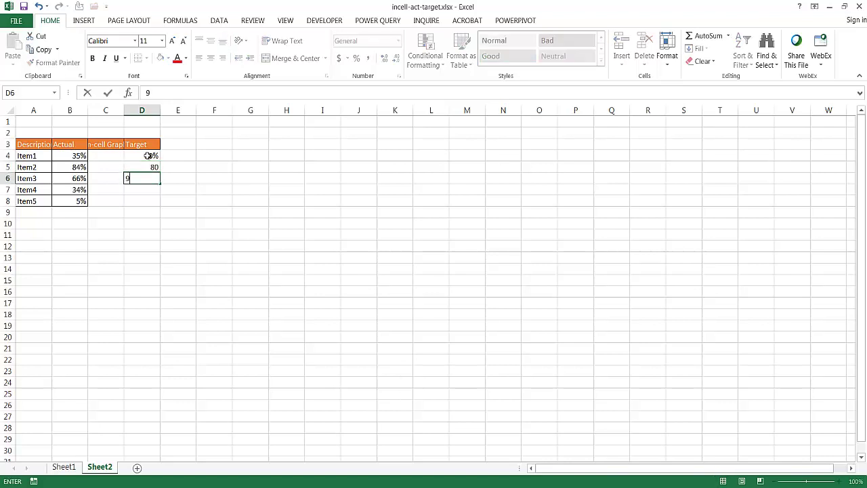
{"action": "type", "text": "5"}
{"action": "key", "text": "Return"}
{"action": "type", "text": "100"}
{"action": "key", "text": "Return"}
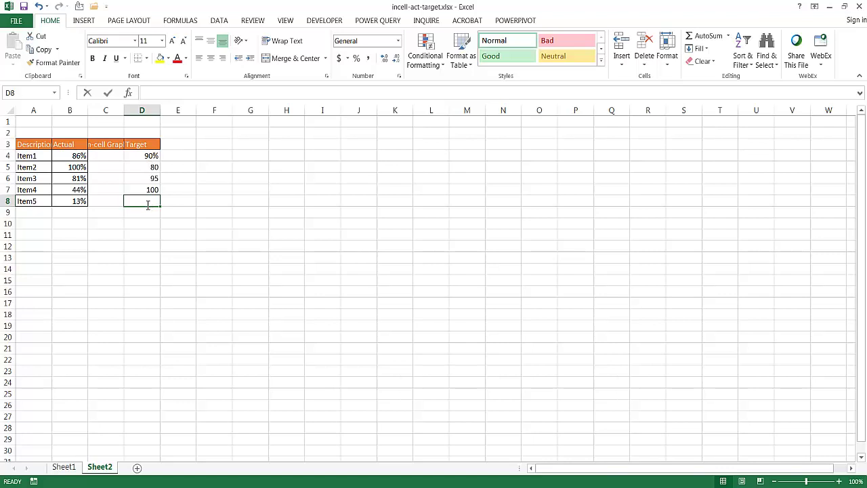
{"action": "type", "text": "95"}
{"action": "key", "text": "Return"}
Make D5 and D6 read 80% and 95%
{"action": "left_click_drag", "start_coordinate": [147, 201], "coordinate": [150, 166]}
{"action": "left_click", "coordinate": [151, 165]}
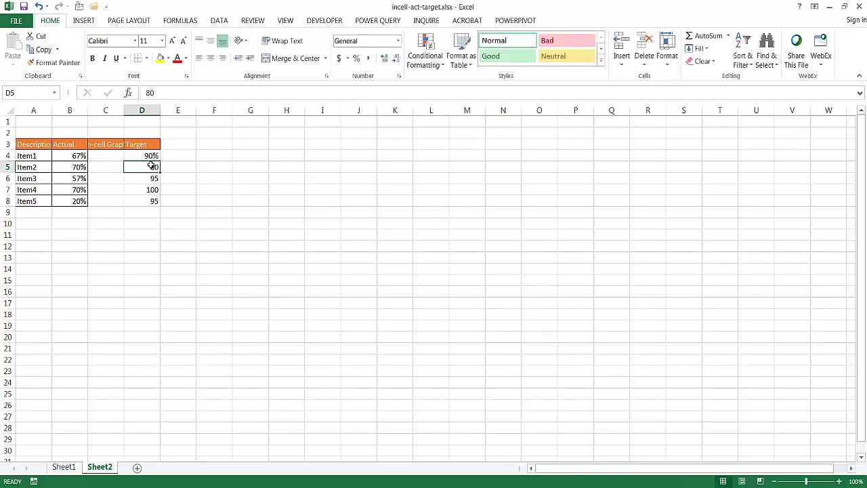
{"action": "left_click", "coordinate": [167, 90]}
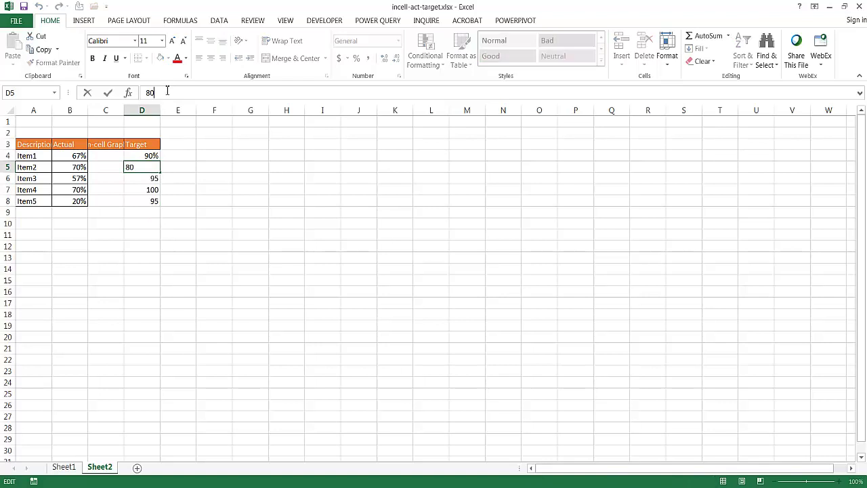
{"action": "type", "text": "%"}
{"action": "left_click", "coordinate": [151, 178]}
{"action": "left_click", "coordinate": [172, 93]}
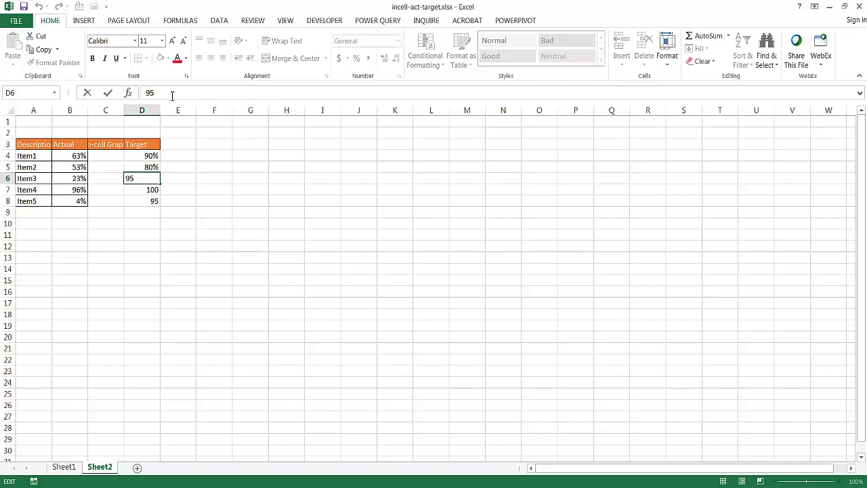
{"action": "type", "text": "%"}
{"action": "key", "text": "Return"}
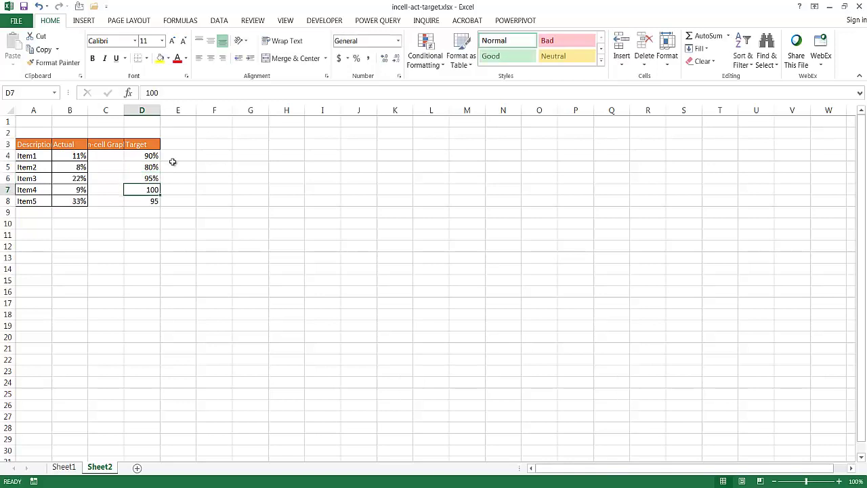
Make D7 and D8 read 100% and 95%
{"action": "left_click", "coordinate": [171, 95]}
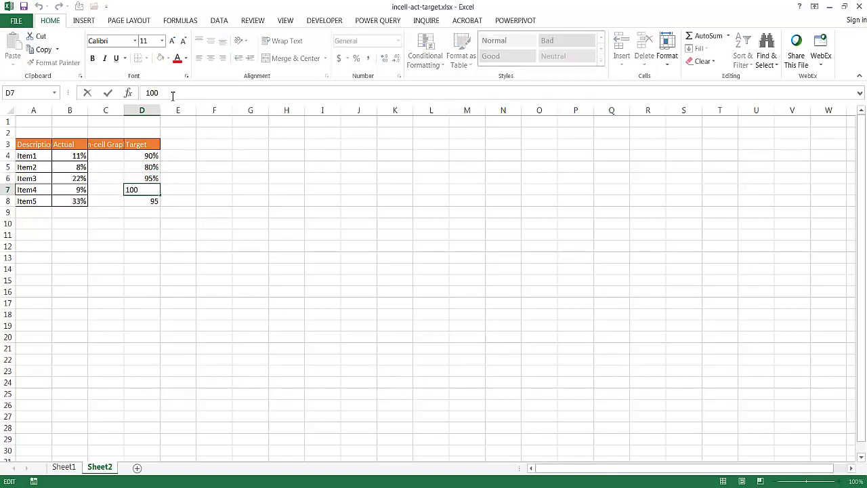
{"action": "type", "text": "%"}
{"action": "left_click", "coordinate": [148, 201]}
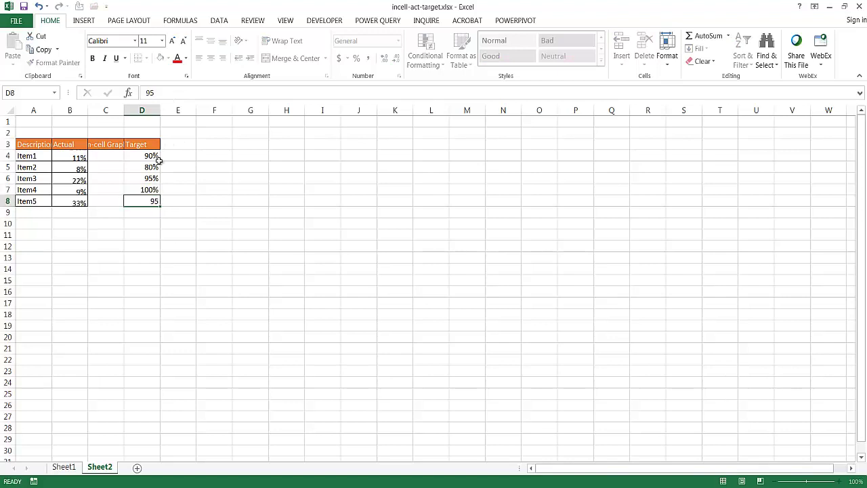
{"action": "left_click", "coordinate": [167, 95]}
{"action": "type", "text": "%"}
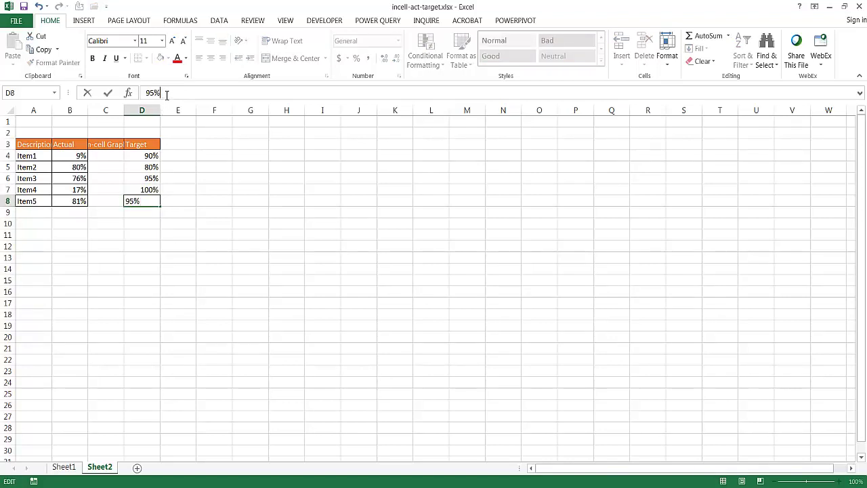
{"action": "key", "text": "Return"}
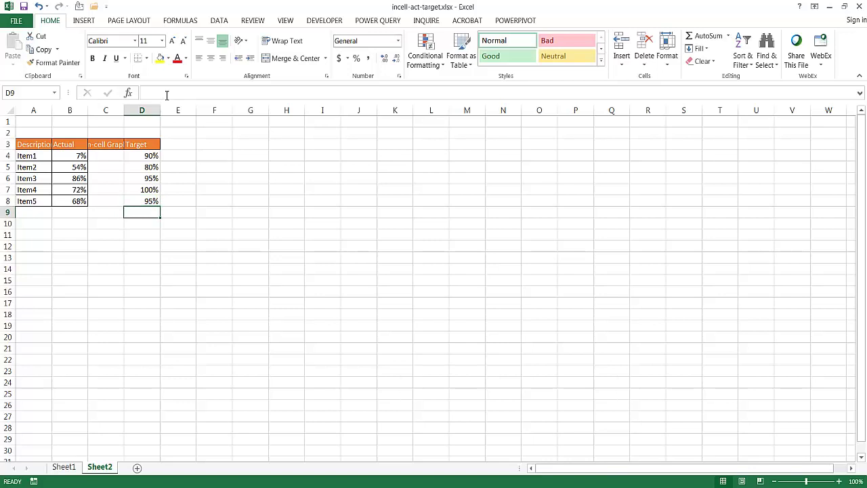
Check the RAND formulas in column B and the Item2 and Item3 targets
{"action": "left_click", "coordinate": [77, 157]}
{"action": "left_click", "coordinate": [69, 178]}
{"action": "left_click", "coordinate": [71, 167]}
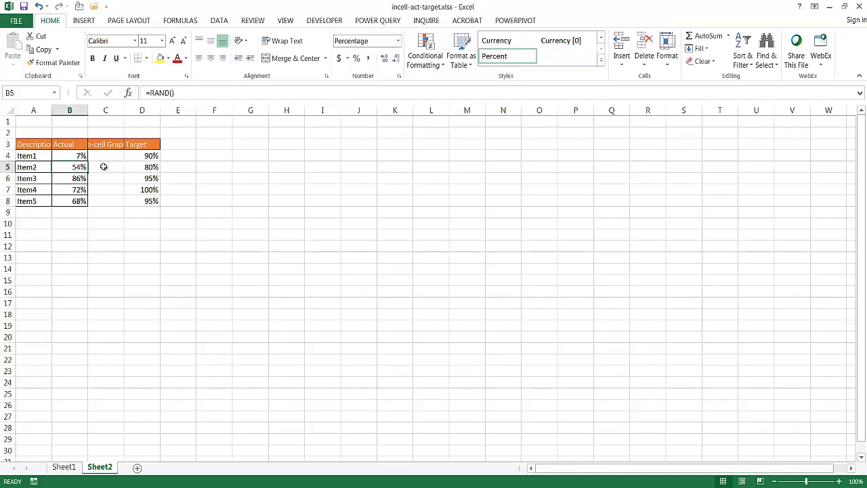
{"action": "left_click", "coordinate": [139, 169]}
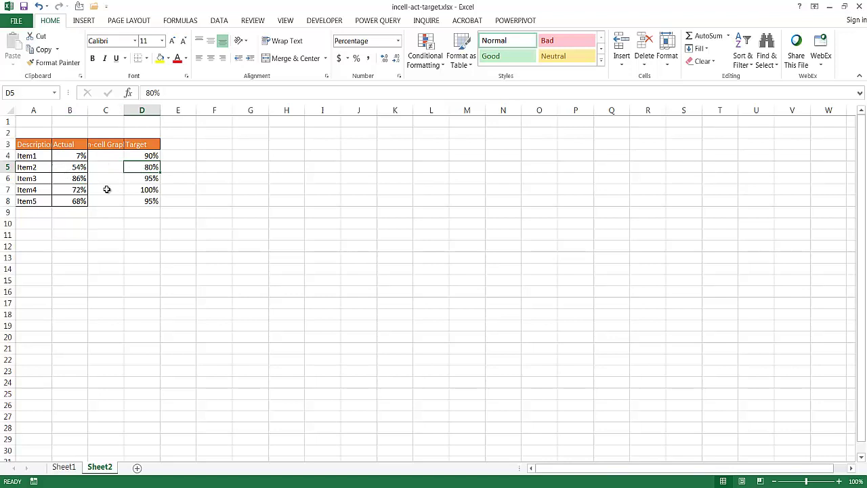
{"action": "left_click", "coordinate": [136, 178]}
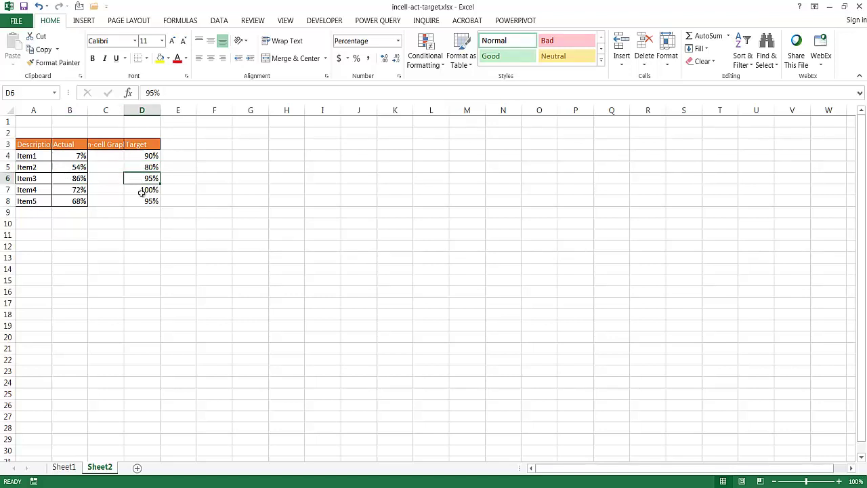
{"action": "left_click", "coordinate": [76, 176]}
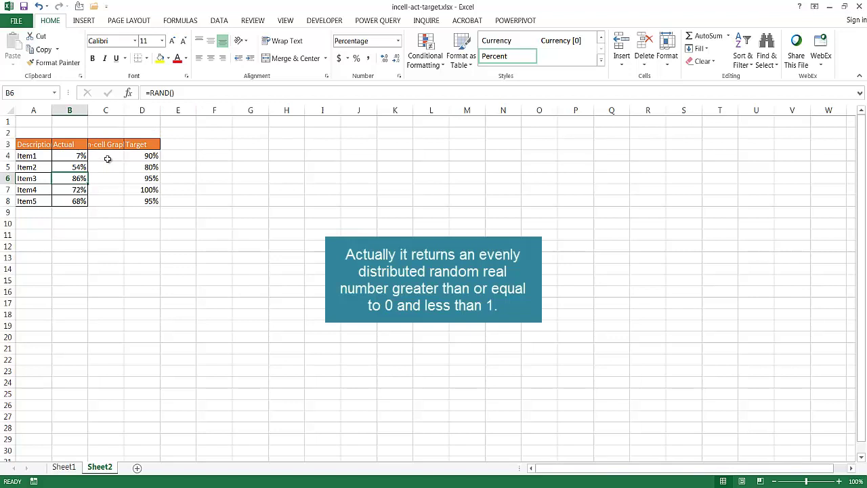
Apply All Borders to the In-cell Graph and Target cells C4:D8
{"action": "left_click_drag", "start_coordinate": [107, 159], "coordinate": [147, 202]}
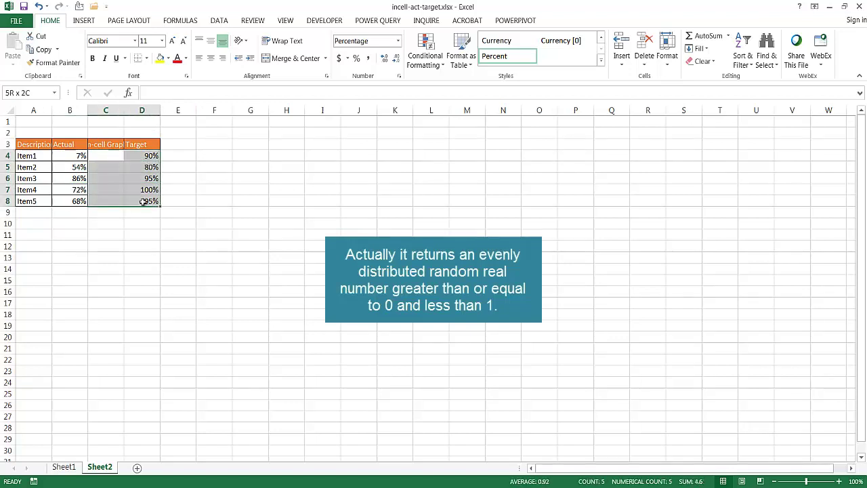
{"action": "left_click", "coordinate": [146, 58]}
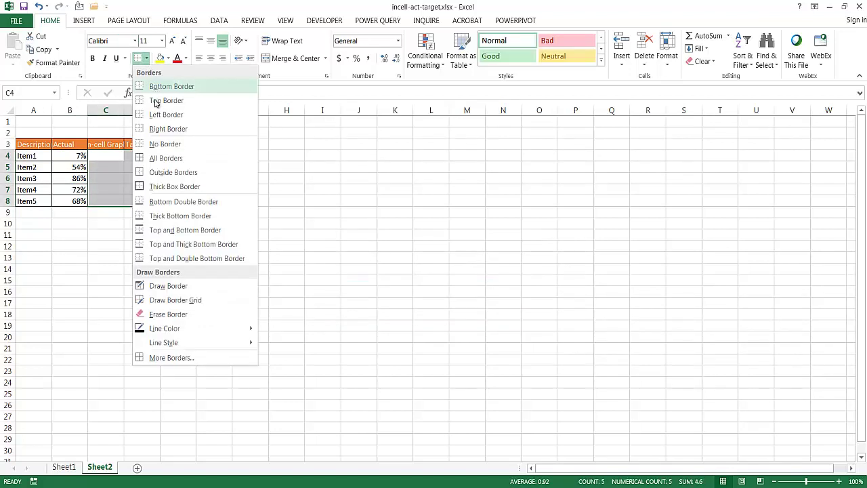
{"action": "left_click", "coordinate": [153, 159]}
{"action": "left_click", "coordinate": [122, 302]}
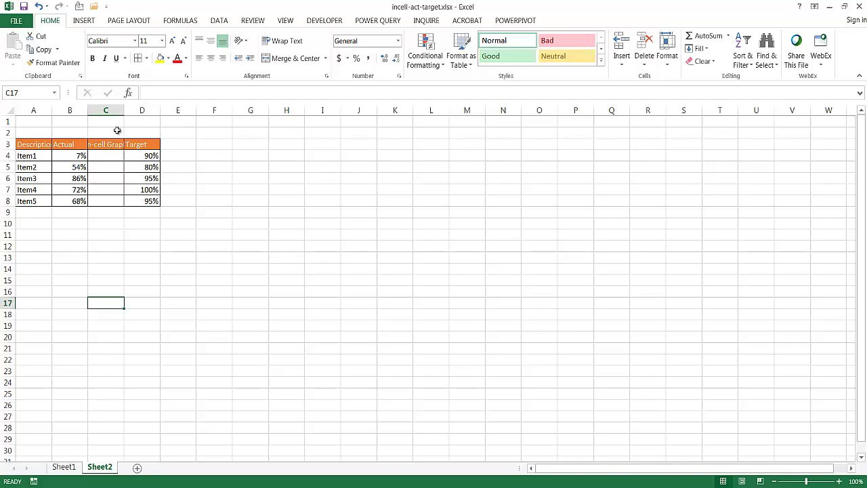
Autofit column C to its header and zoom the sheet to 120%
{"action": "double_click", "coordinate": [123, 109]}
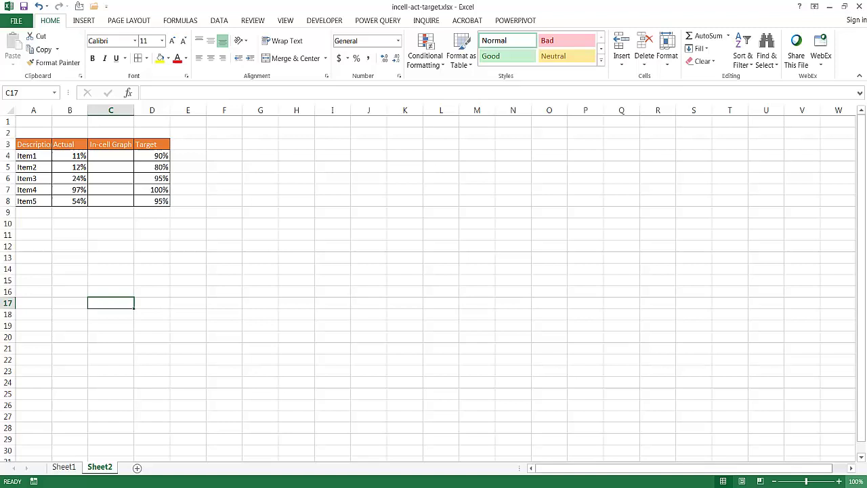
{"action": "left_click", "coordinate": [839, 481]}
{"action": "left_click", "coordinate": [839, 481]}
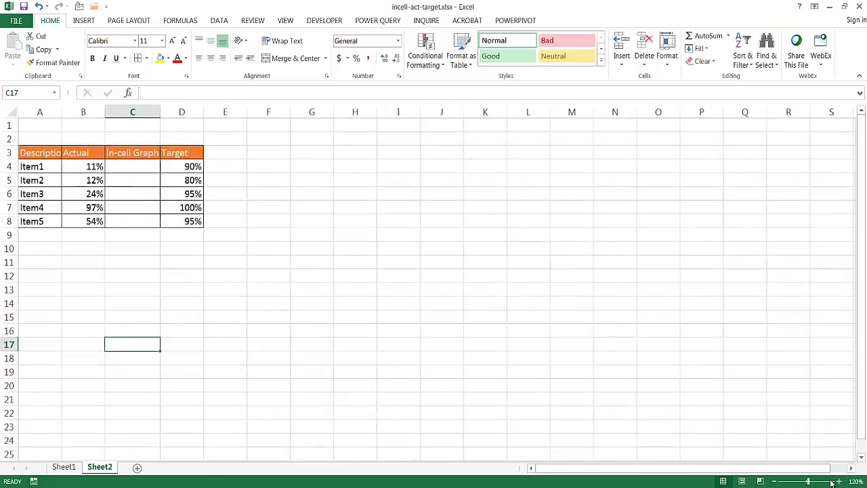
Enter =B4 in C4, fill it down to C8, and autofit column A
{"action": "left_click", "coordinate": [130, 165]}
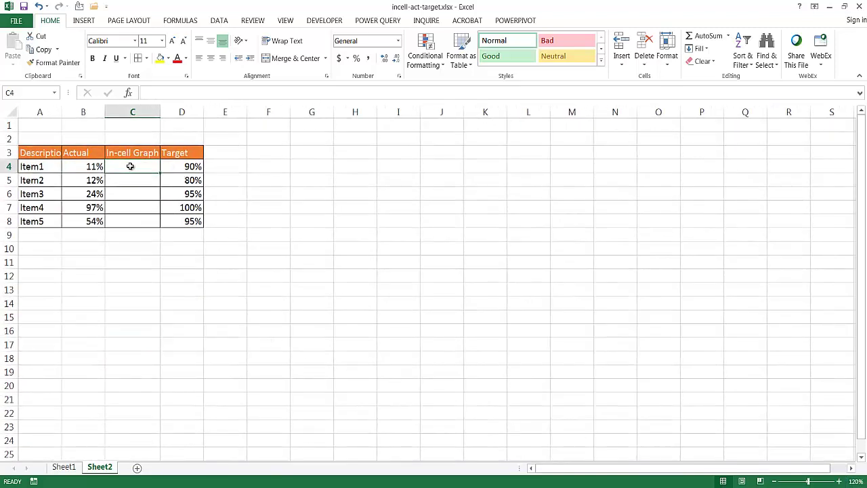
{"action": "type", "text": "="}
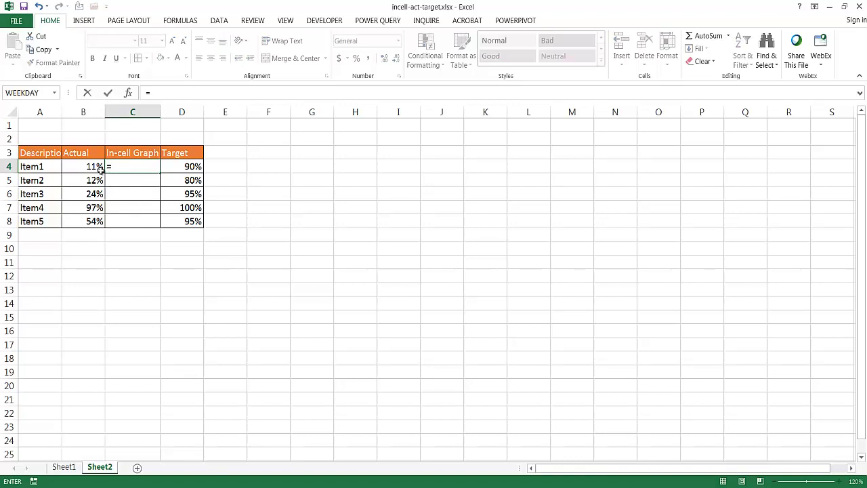
{"action": "left_click", "coordinate": [90, 166]}
{"action": "key", "text": "Return"}
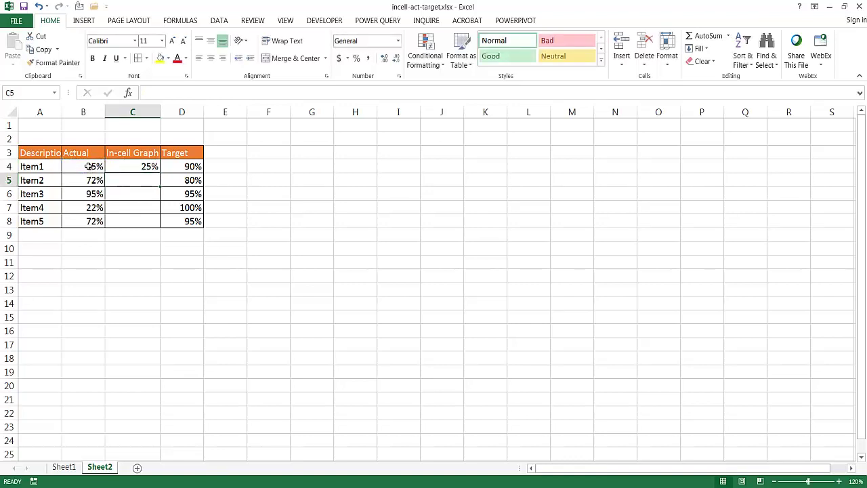
{"action": "left_click", "coordinate": [128, 168]}
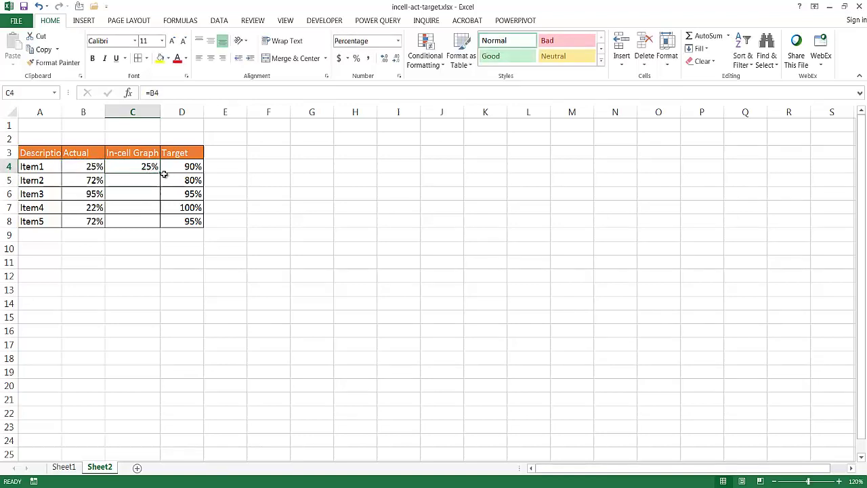
{"action": "double_click", "coordinate": [162, 172]}
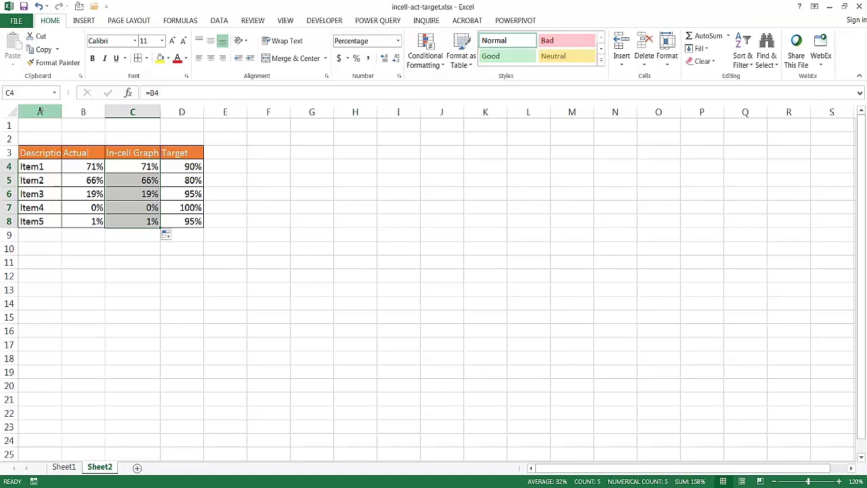
{"action": "double_click", "coordinate": [61, 109]}
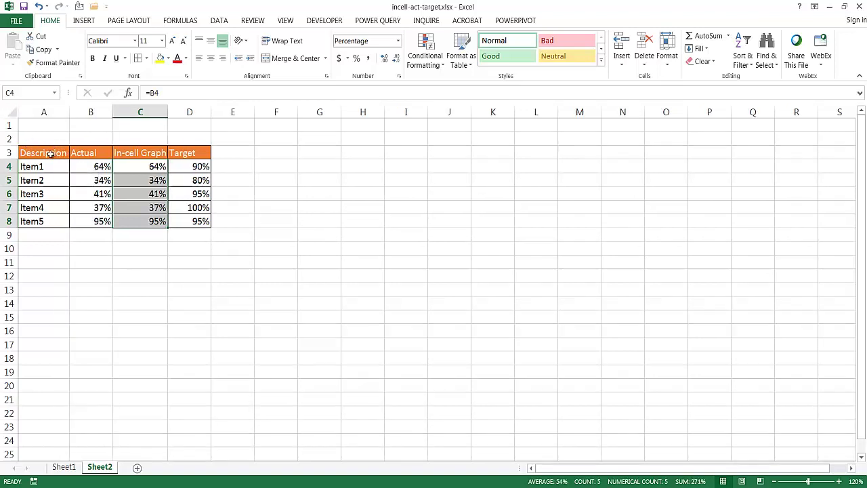
{"action": "left_click", "coordinate": [139, 170]}
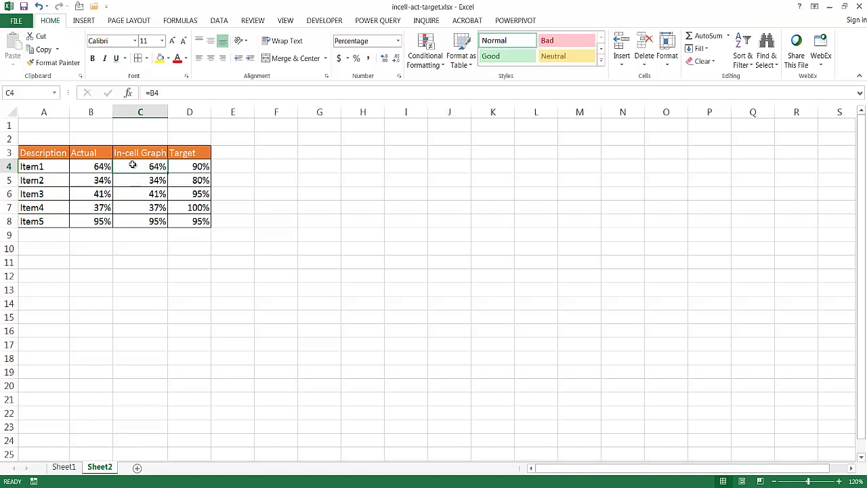
Start a new conditional formatting rule with Data Bar style and minimum type Number 0
{"action": "left_click", "coordinate": [436, 69]}
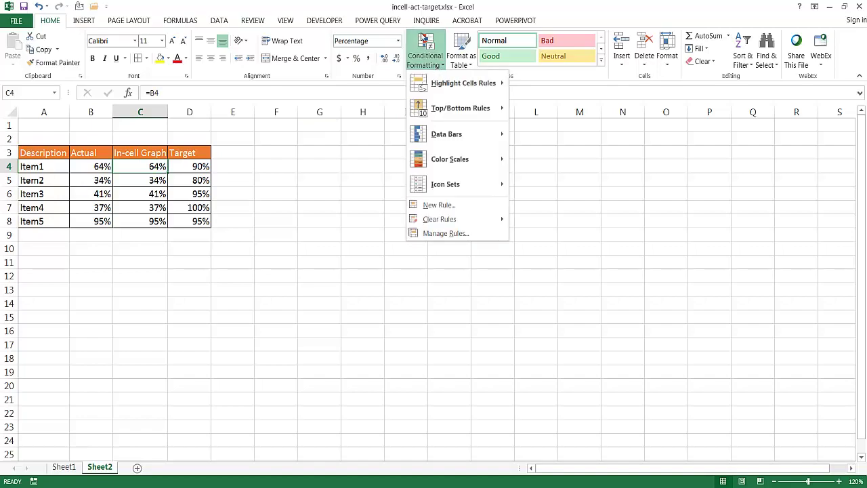
{"action": "left_click", "coordinate": [447, 205]}
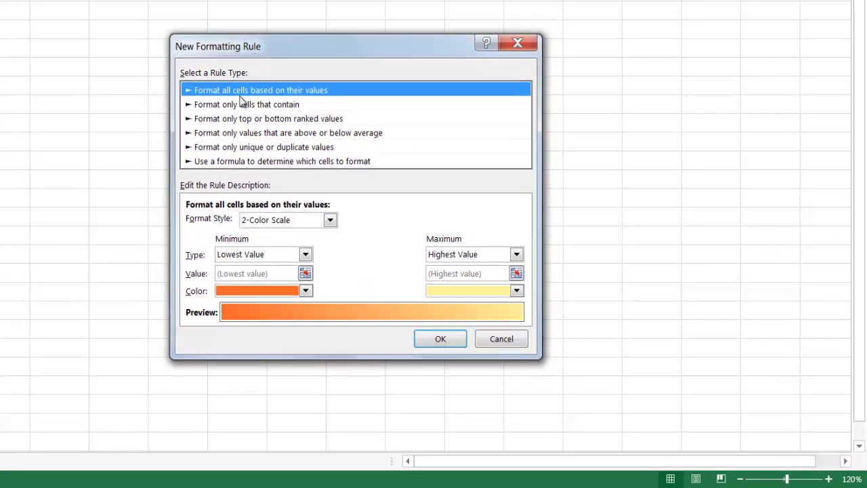
{"action": "left_click", "coordinate": [330, 220]}
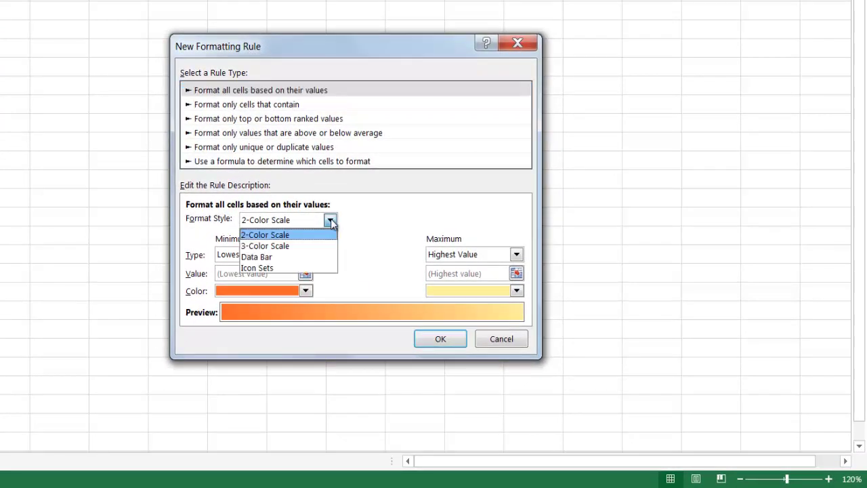
{"action": "left_click", "coordinate": [291, 257]}
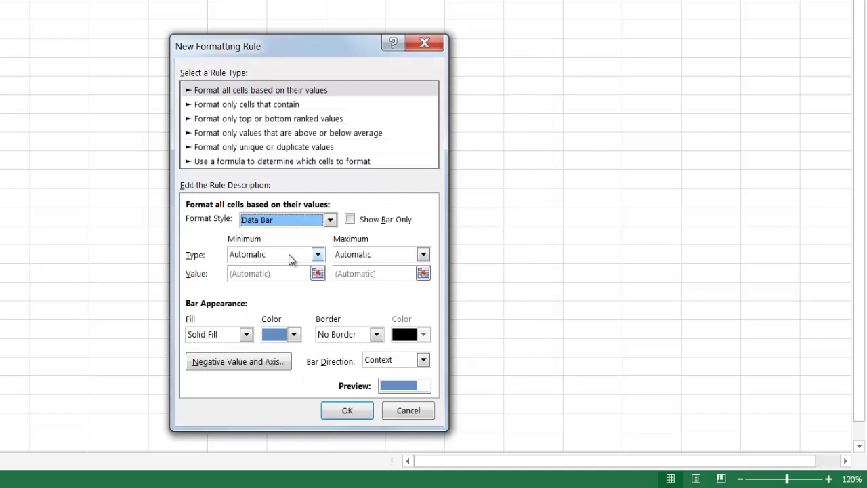
{"action": "key", "text": "Tab"}
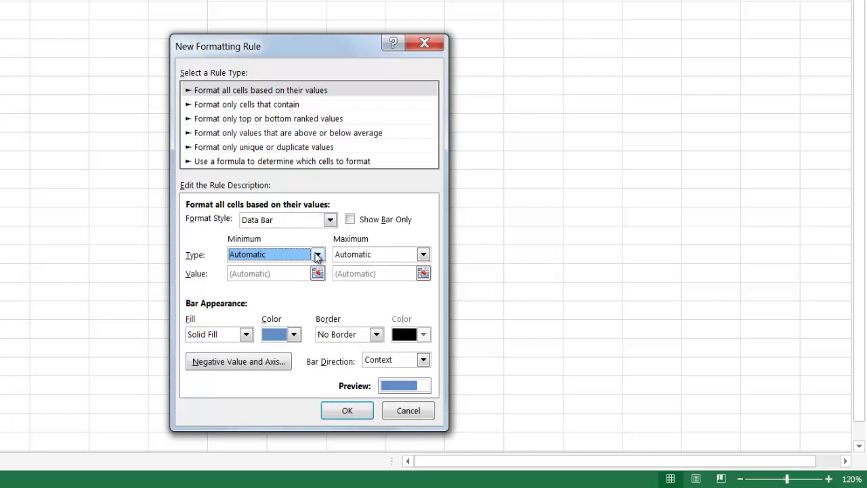
{"action": "left_click", "coordinate": [317, 254]}
{"action": "left_click", "coordinate": [264, 281]}
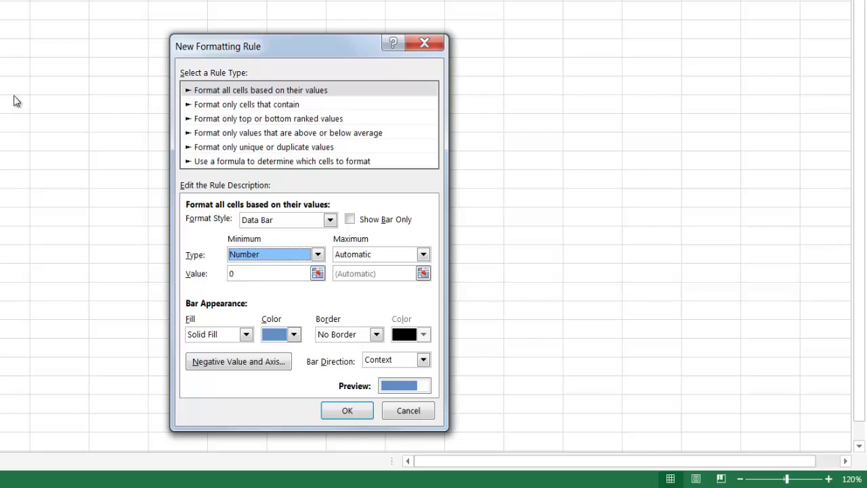
Set the bar maximum to formula =$D$4, show bar only, green fill, left-to-right, and apply
{"action": "left_click", "coordinate": [422, 255]}
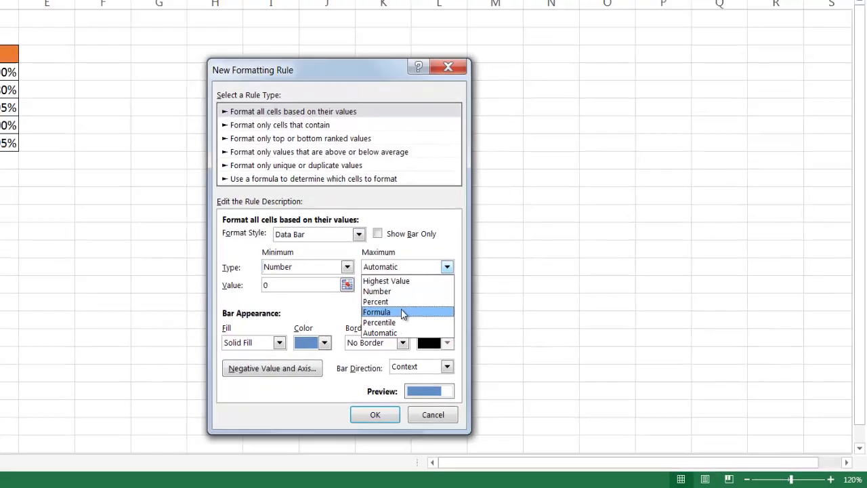
{"action": "left_click", "coordinate": [375, 302]}
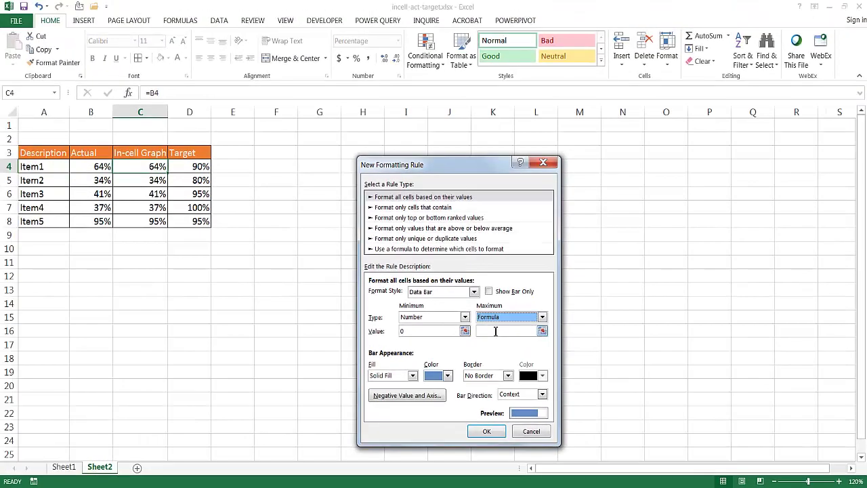
{"action": "left_click", "coordinate": [495, 331]}
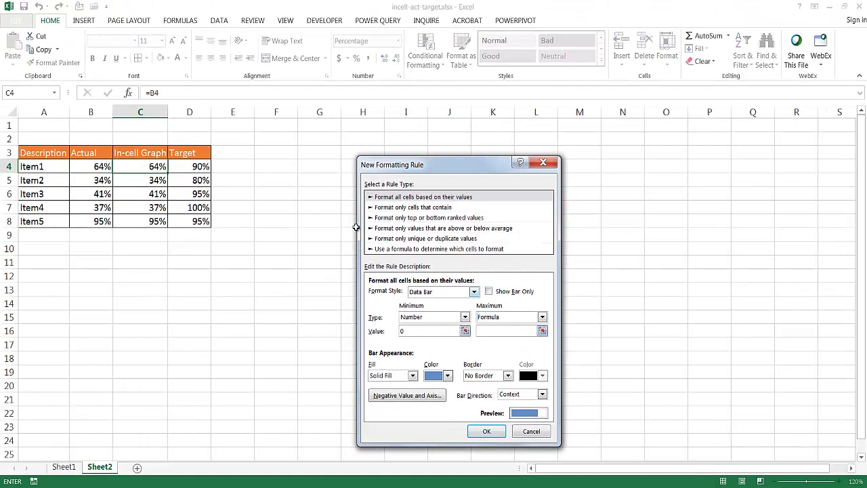
{"action": "left_click", "coordinate": [185, 165]}
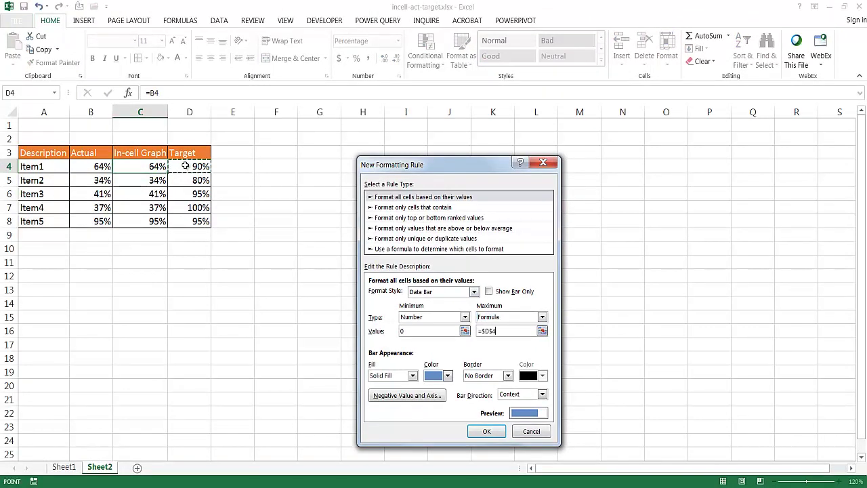
{"action": "left_click", "coordinate": [489, 291]}
{"action": "left_click", "coordinate": [448, 376]}
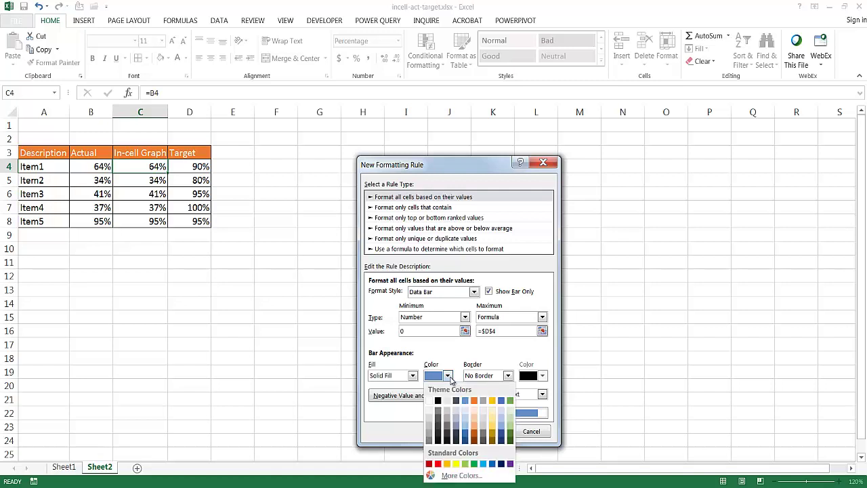
{"action": "left_click", "coordinate": [474, 463]}
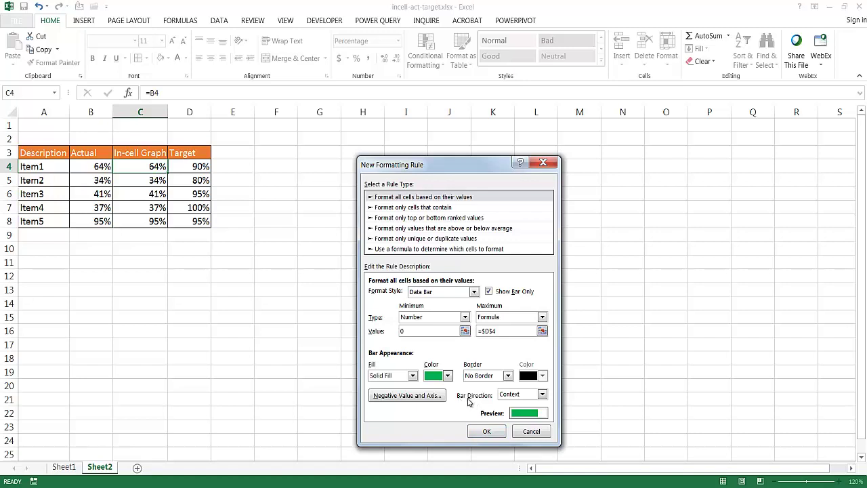
{"action": "left_click", "coordinate": [542, 396]}
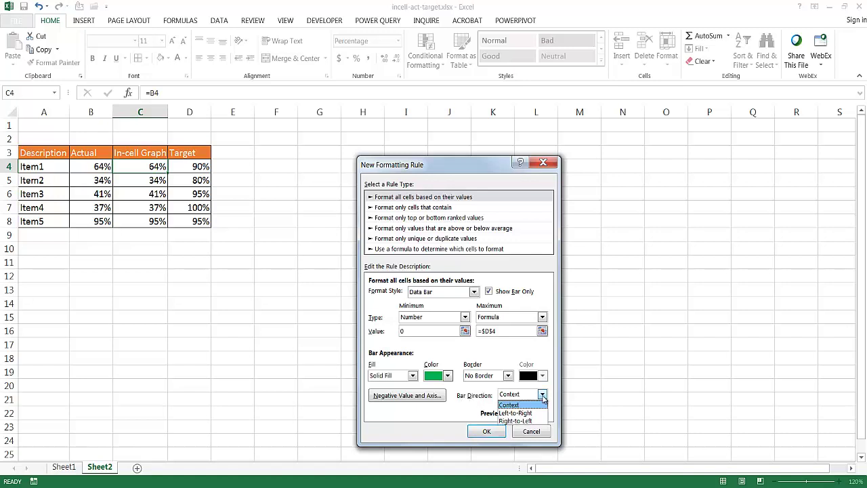
{"action": "left_click", "coordinate": [528, 412]}
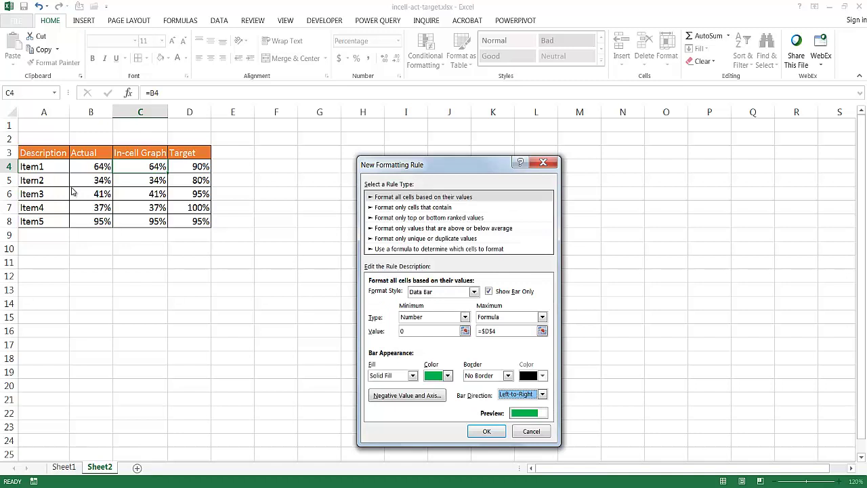
{"action": "left_click", "coordinate": [488, 432]}
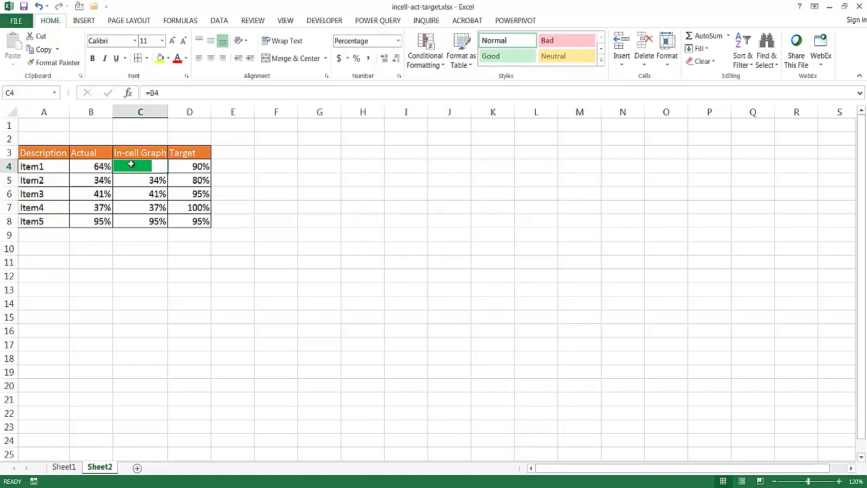
Widen column C and change Item1's Target in D4 to 65%
{"action": "left_click_drag", "start_coordinate": [167, 112], "coordinate": [213, 116]}
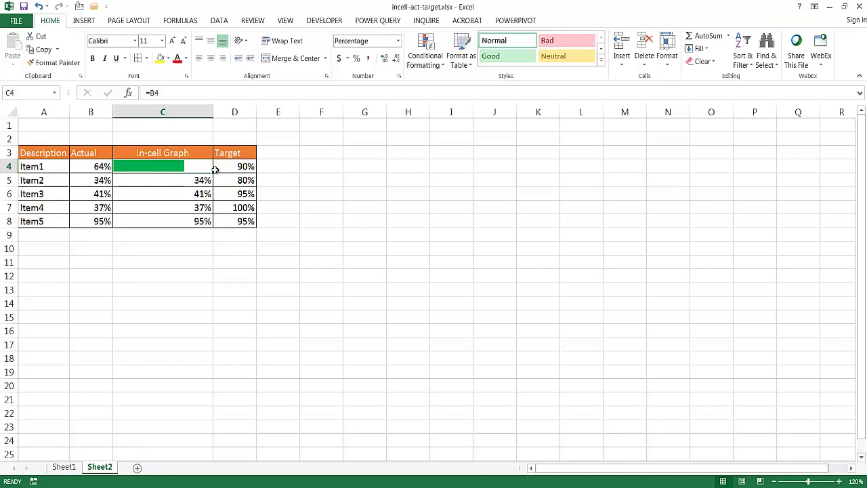
{"action": "left_click", "coordinate": [240, 167]}
{"action": "type", "text": "65"}
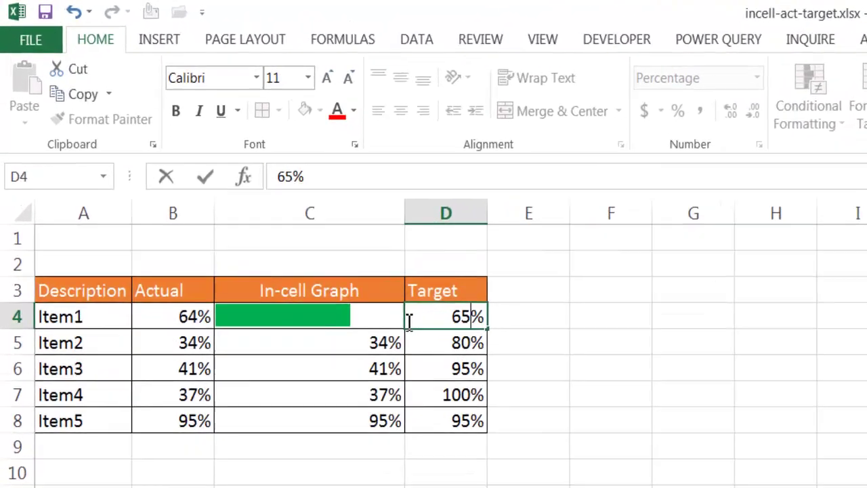
{"action": "key", "text": "Return"}
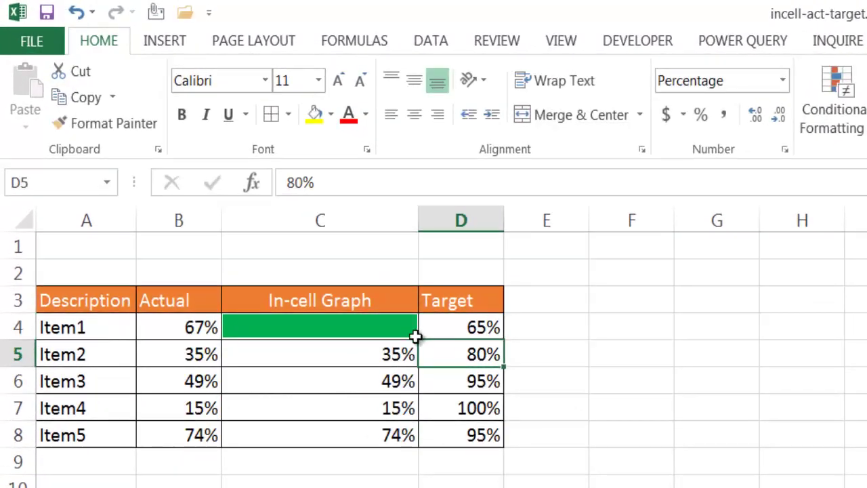
{"action": "left_click", "coordinate": [192, 328]}
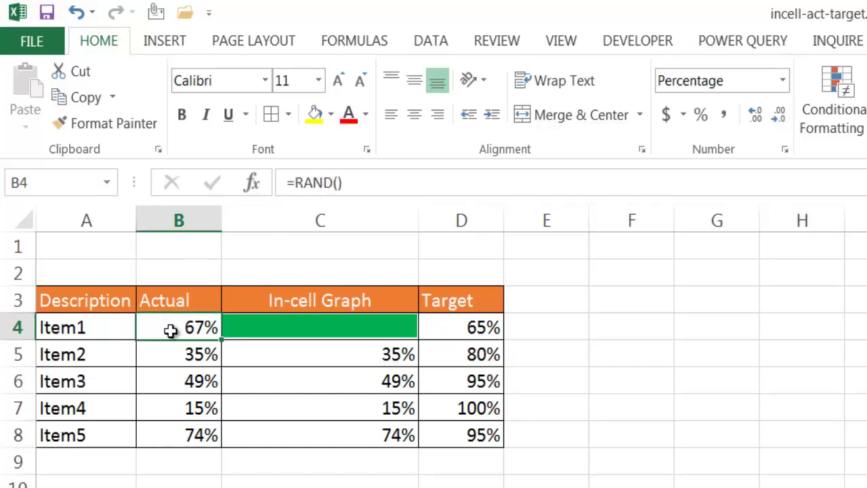
Paste B4:B8 over themselves as values, fixing Actual at 67%, 35%, 49%, 15%, 74%
{"action": "left_click_drag", "start_coordinate": [171, 330], "coordinate": [178, 442]}
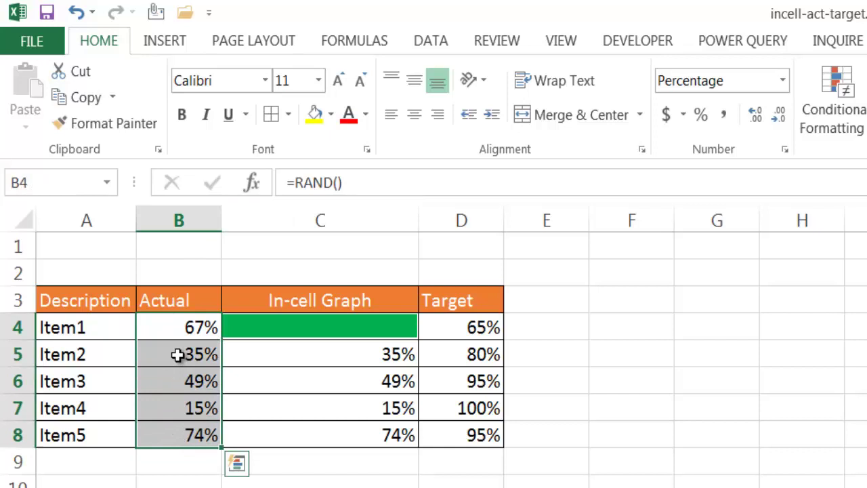
{"action": "left_click", "coordinate": [78, 103]}
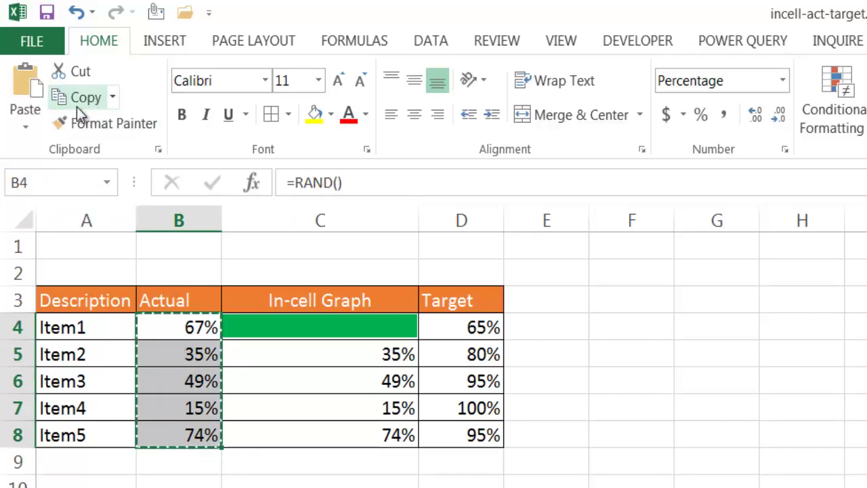
{"action": "left_click", "coordinate": [24, 124]}
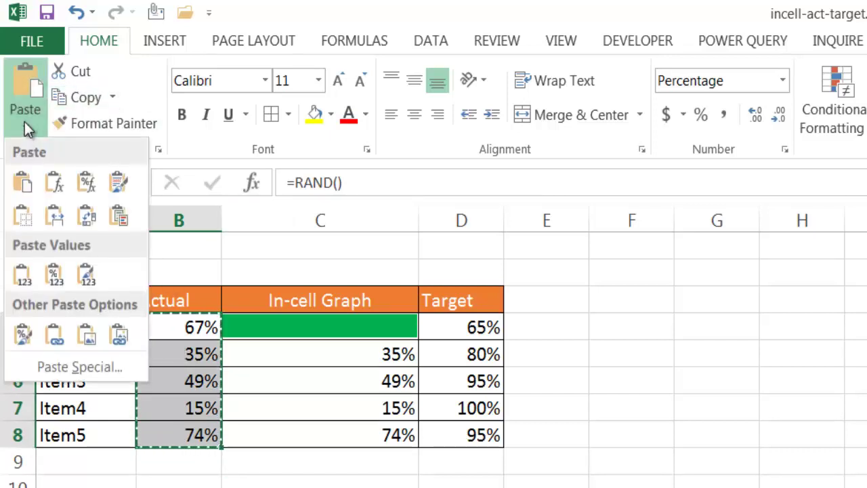
{"action": "left_click", "coordinate": [21, 278]}
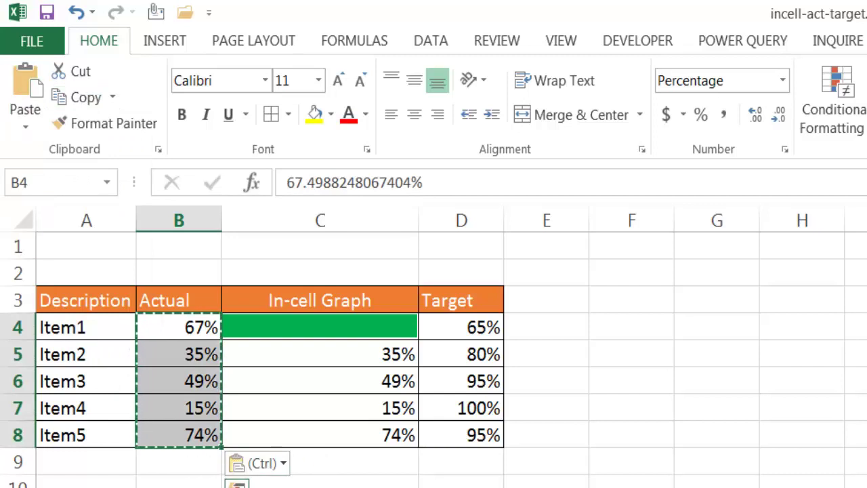
{"action": "left_click", "coordinate": [320, 484]}
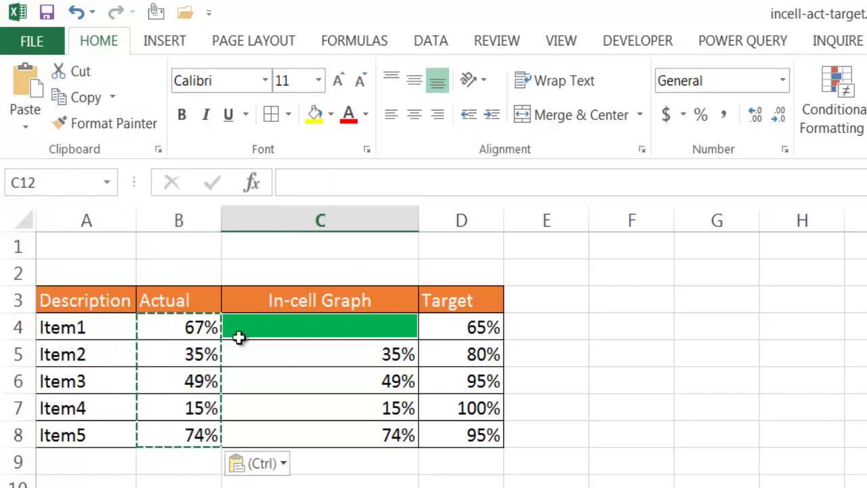
Change Item1's Target in D4 to 70%, correcting the extra zeros
{"action": "left_click", "coordinate": [476, 326]}
{"action": "left_click_drag", "start_coordinate": [335, 182], "coordinate": [220, 162]}
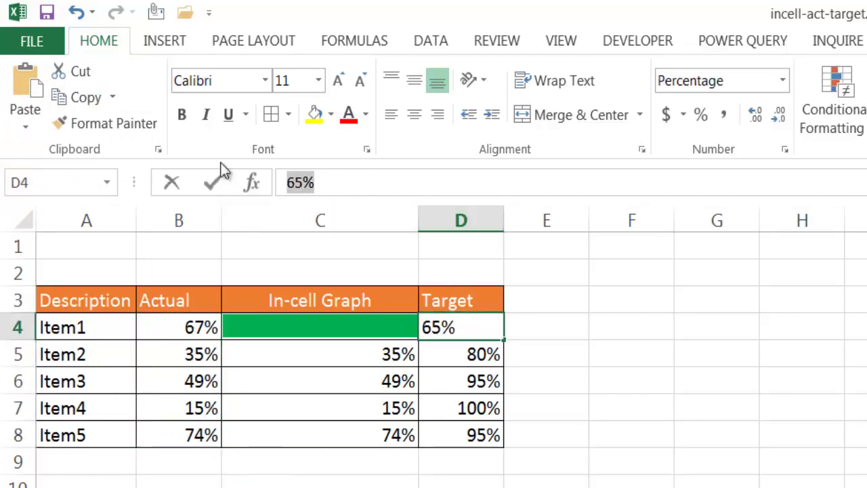
{"action": "type", "text": "70"}
{"action": "key", "text": "Return"}
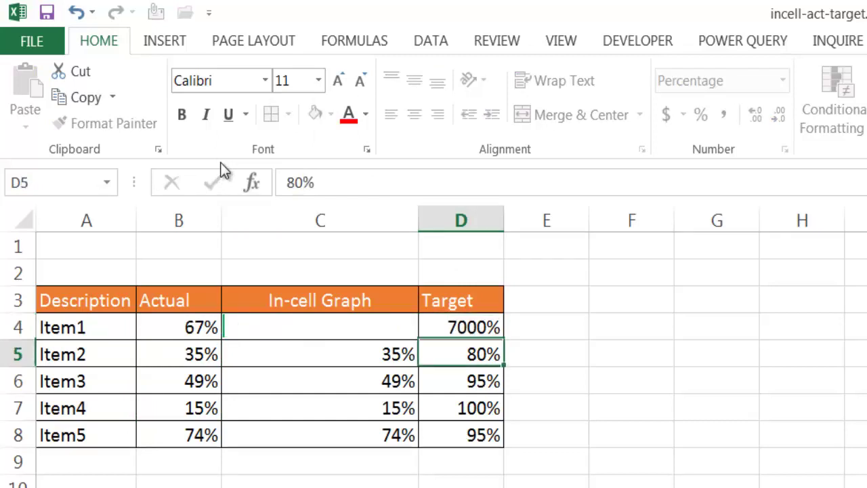
{"action": "left_click", "coordinate": [470, 325]}
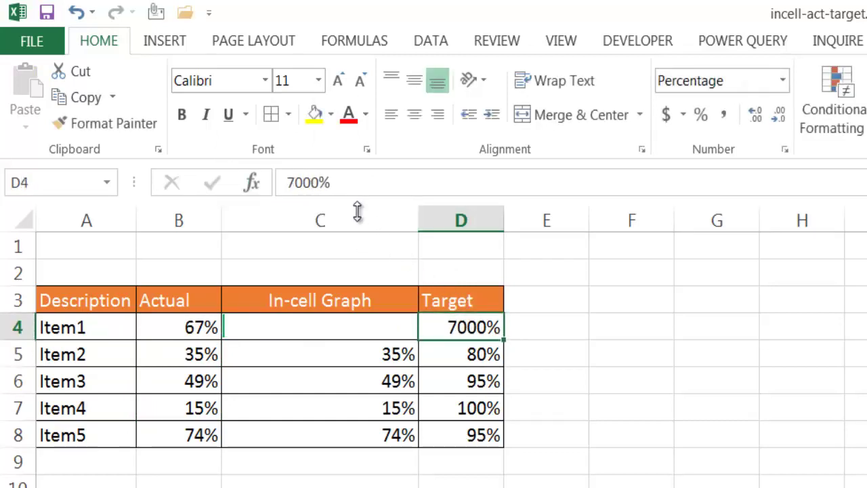
{"action": "left_click", "coordinate": [312, 182]}
{"action": "key", "text": "BackSpace"}
{"action": "key", "text": "BackSpace"}
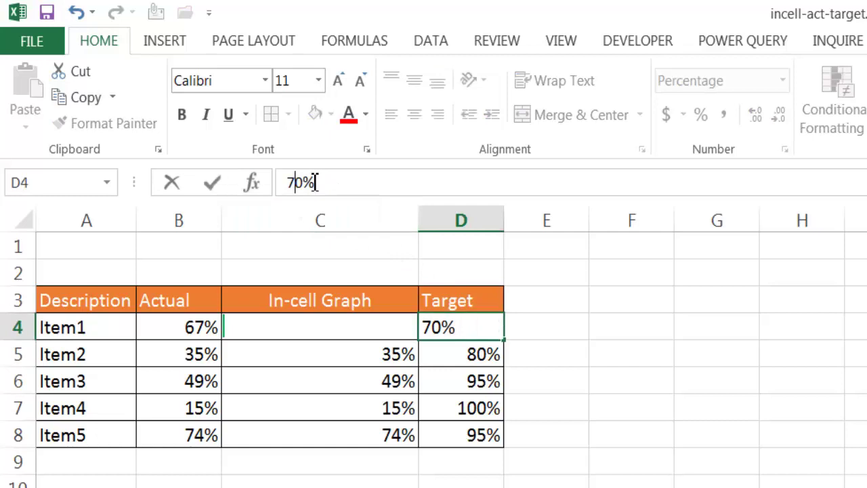
{"action": "key", "text": "Return"}
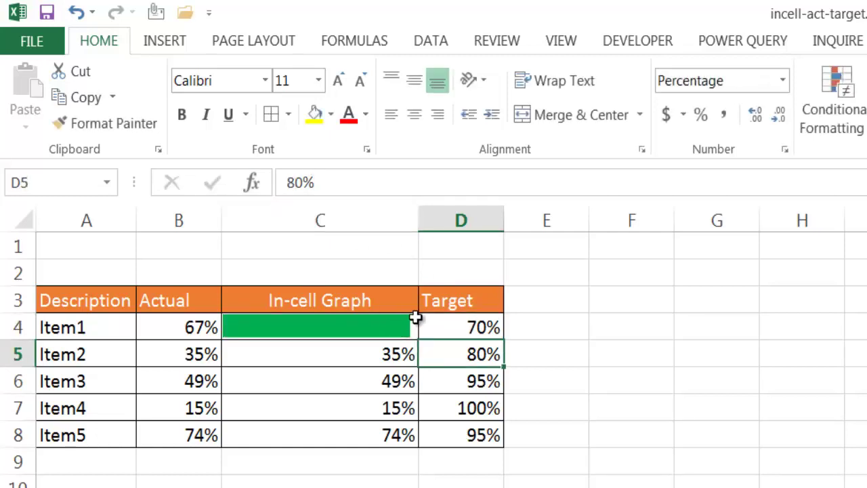
Change D4 to 67%, trimming 6700% down to 67%
{"action": "left_click", "coordinate": [476, 325]}
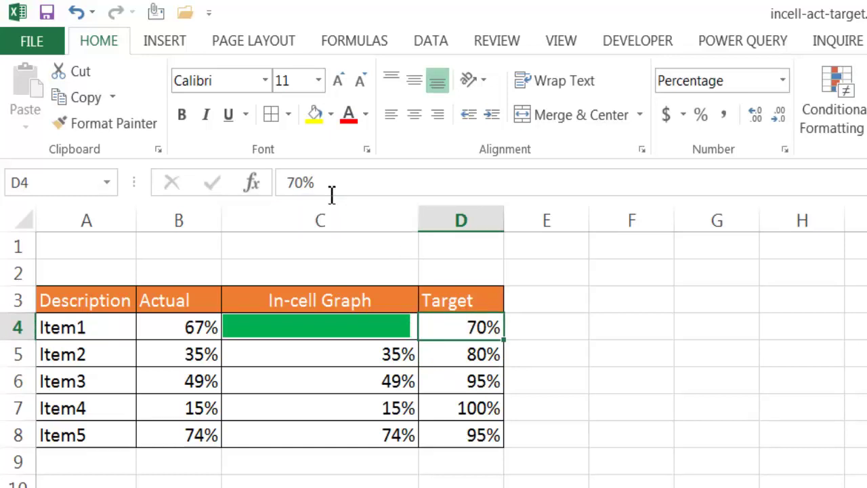
{"action": "left_click_drag", "start_coordinate": [330, 183], "coordinate": [271, 184]}
{"action": "type", "text": "67"}
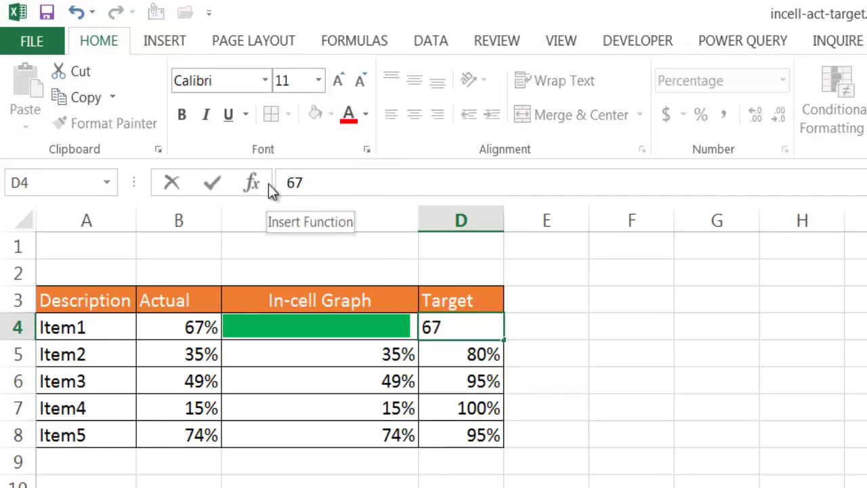
{"action": "key", "text": "Return"}
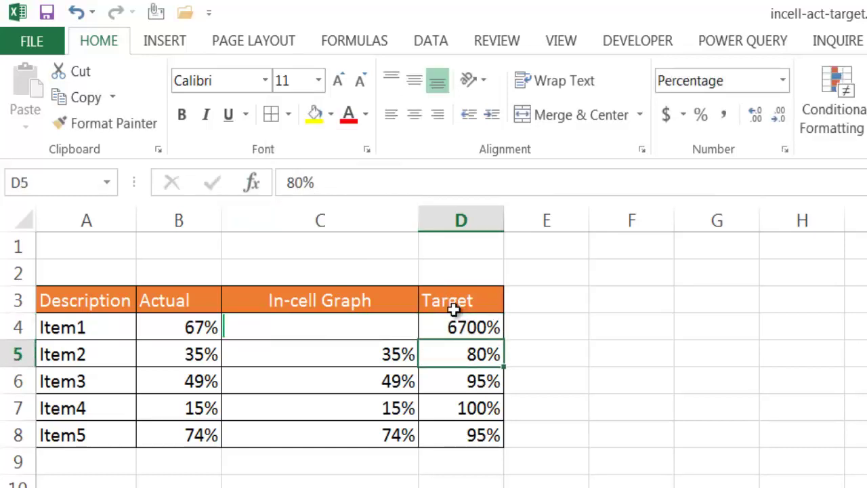
{"action": "left_click", "coordinate": [470, 328]}
{"action": "left_click", "coordinate": [321, 183]}
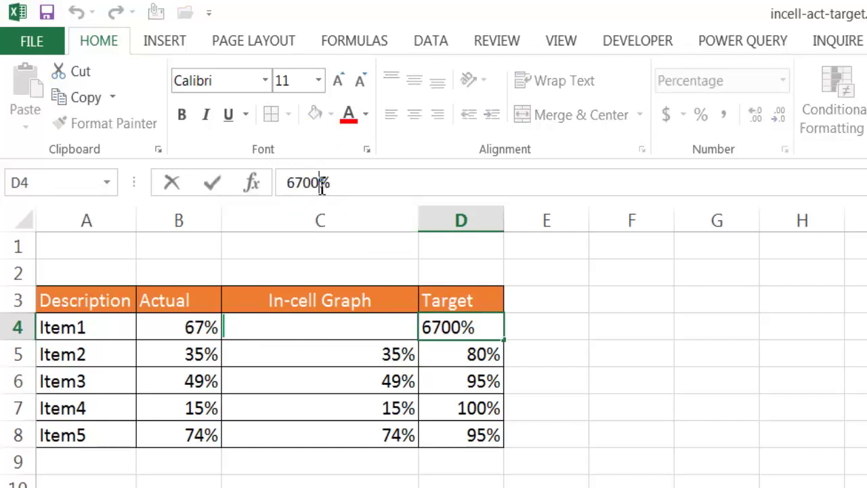
{"action": "key", "text": "BackSpace"}
{"action": "key", "text": "BackSpace"}
{"action": "key", "text": "Return"}
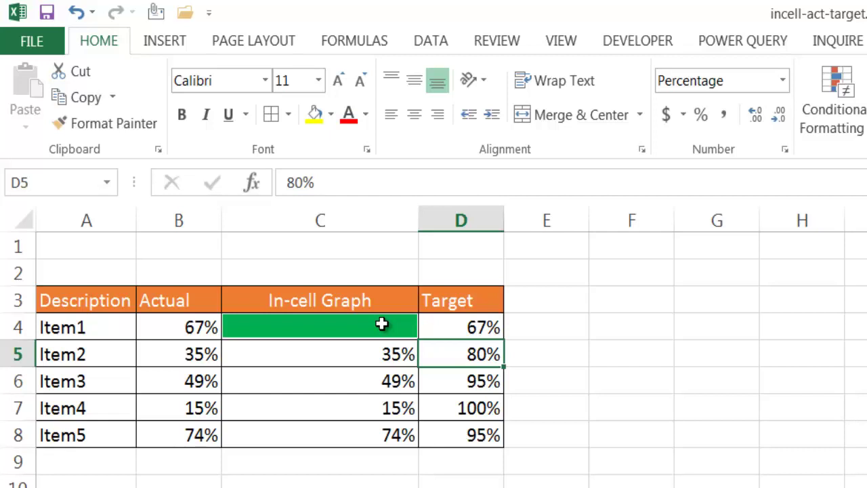
{"action": "left_click_drag", "start_coordinate": [380, 324], "coordinate": [383, 434]}
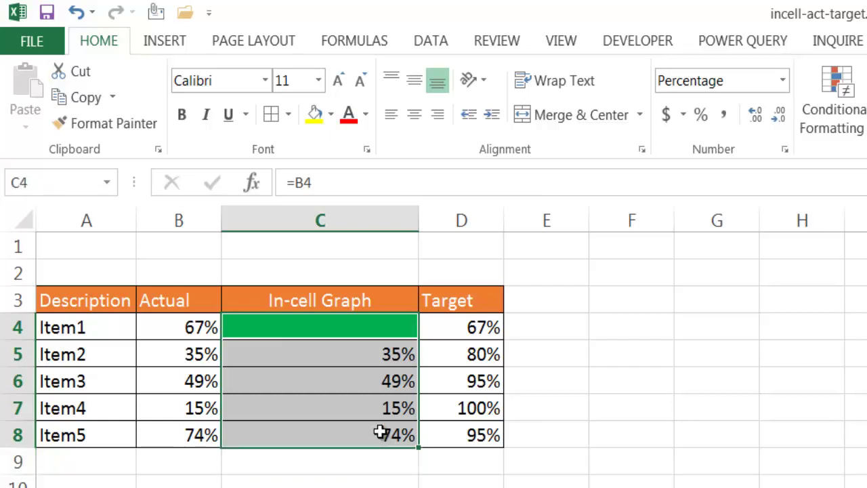
{"action": "left_click", "coordinate": [367, 349]}
{"action": "key", "text": "Up"}
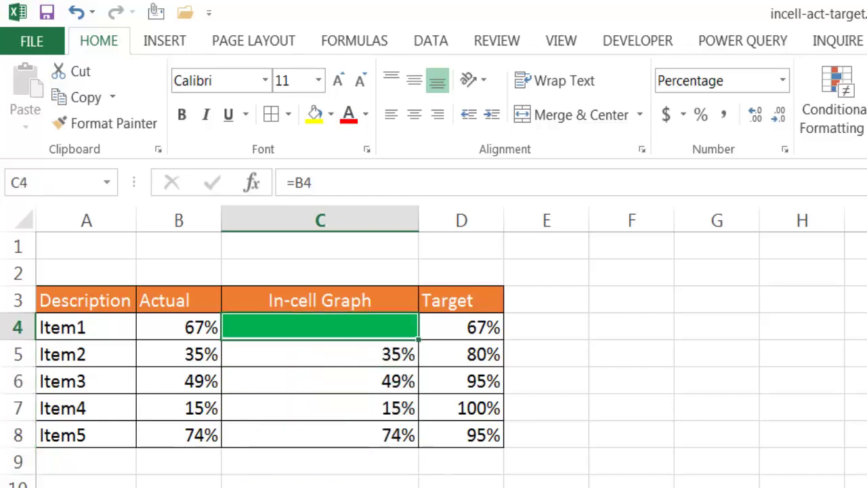
{"action": "left_click_drag", "start_coordinate": [278, 352], "coordinate": [271, 409]}
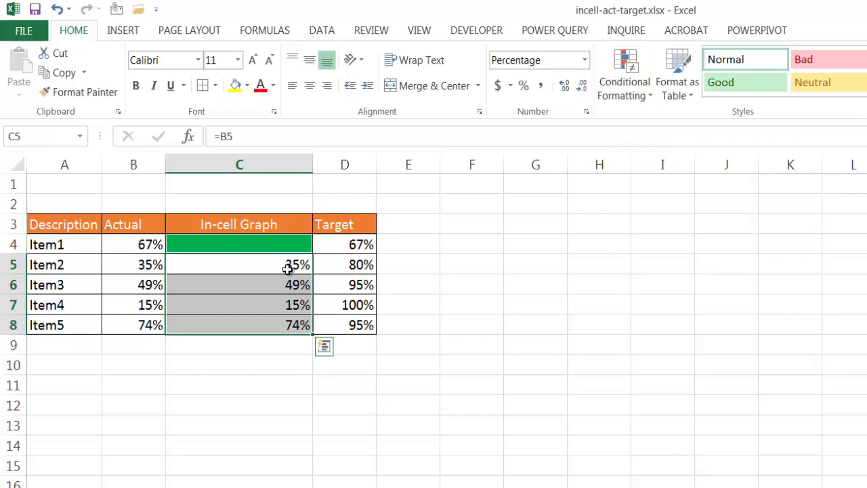
{"action": "left_click", "coordinate": [331, 267]}
{"action": "left_click", "coordinate": [340, 285]}
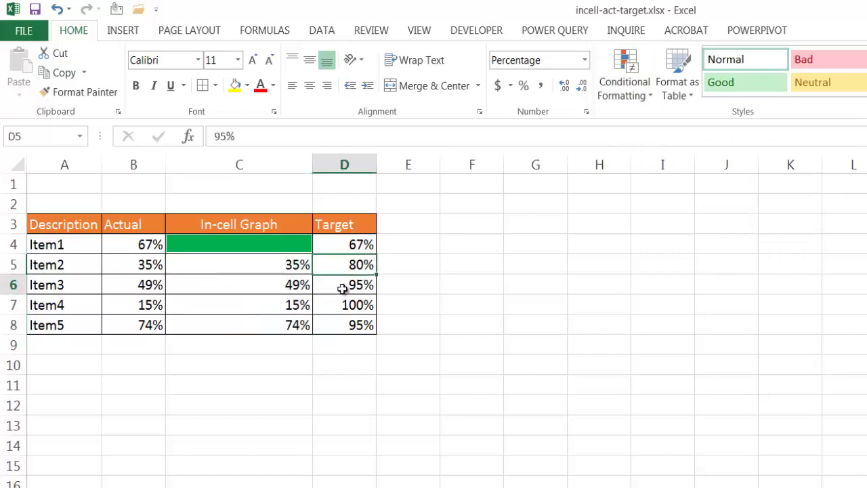
{"action": "left_click", "coordinate": [342, 306]}
{"action": "left_click", "coordinate": [340, 323]}
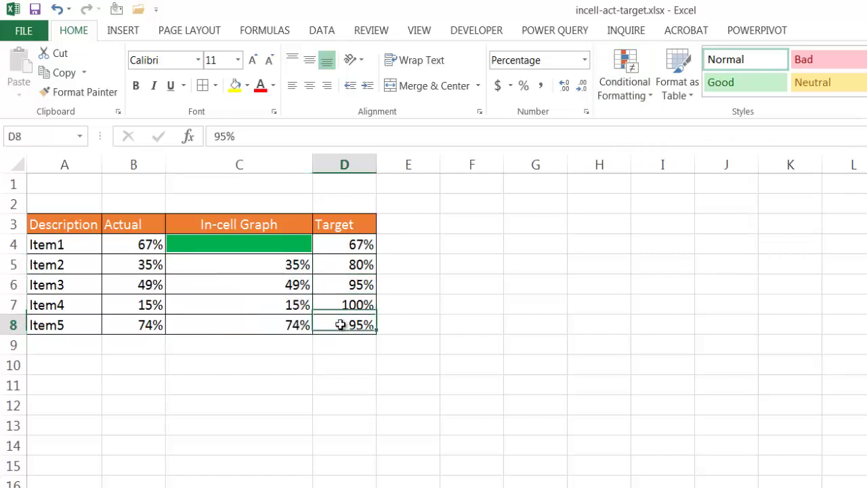
{"action": "left_click", "coordinate": [256, 265]}
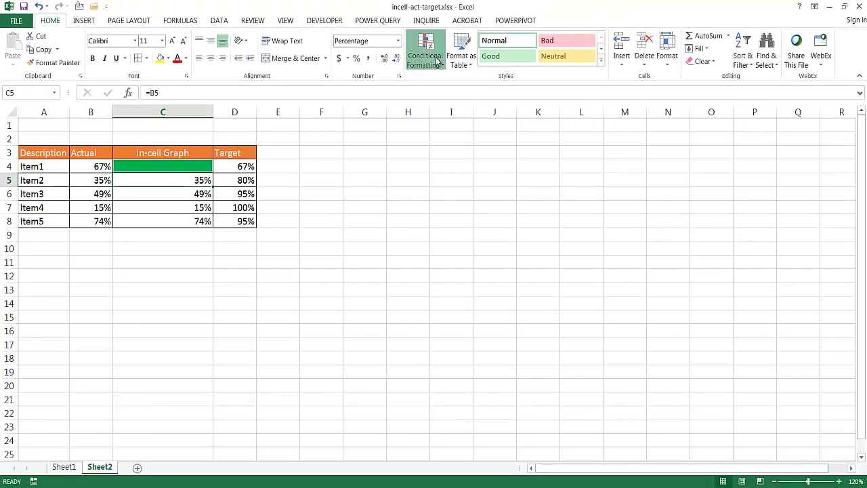
Start a new data bar rule for C5 with minimum Number 0, showing the bar only
{"action": "left_click", "coordinate": [437, 60]}
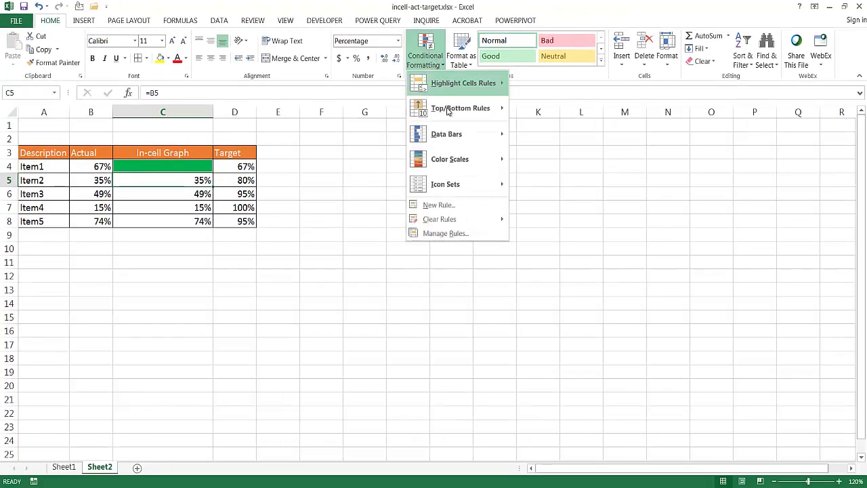
{"action": "left_click", "coordinate": [466, 211]}
{"action": "left_click", "coordinate": [389, 264]}
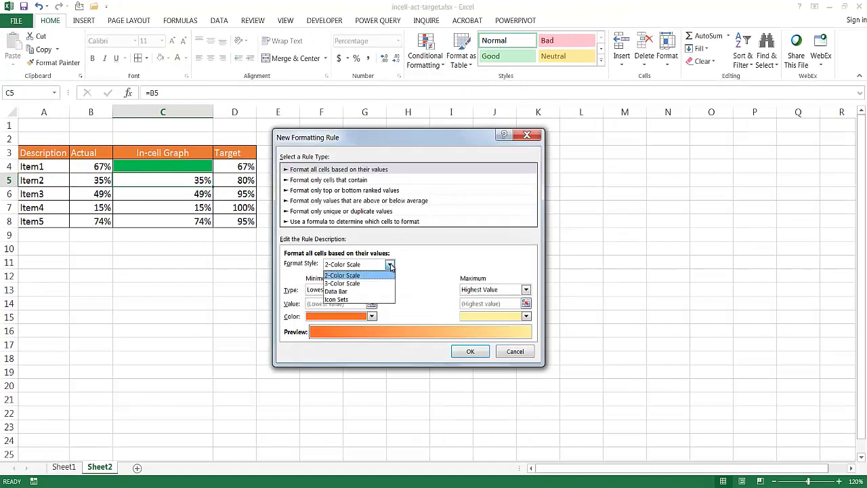
{"action": "left_click", "coordinate": [359, 291]}
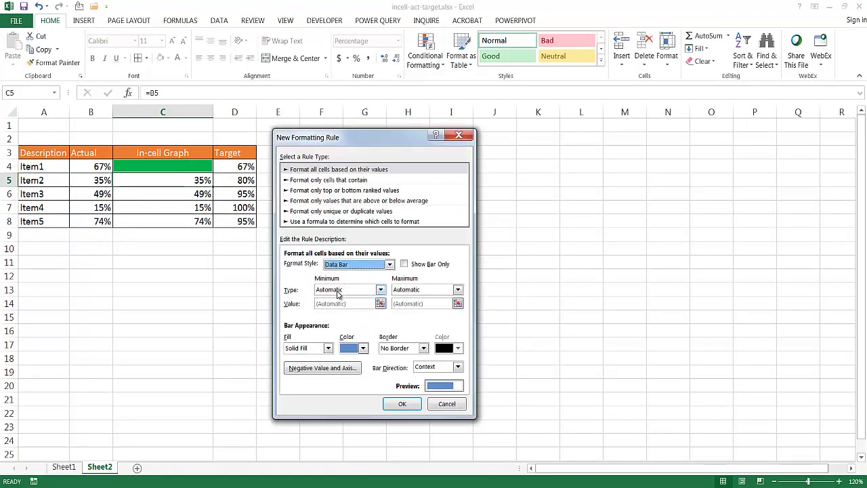
{"action": "left_click", "coordinate": [335, 291]}
{"action": "left_click", "coordinate": [335, 308]}
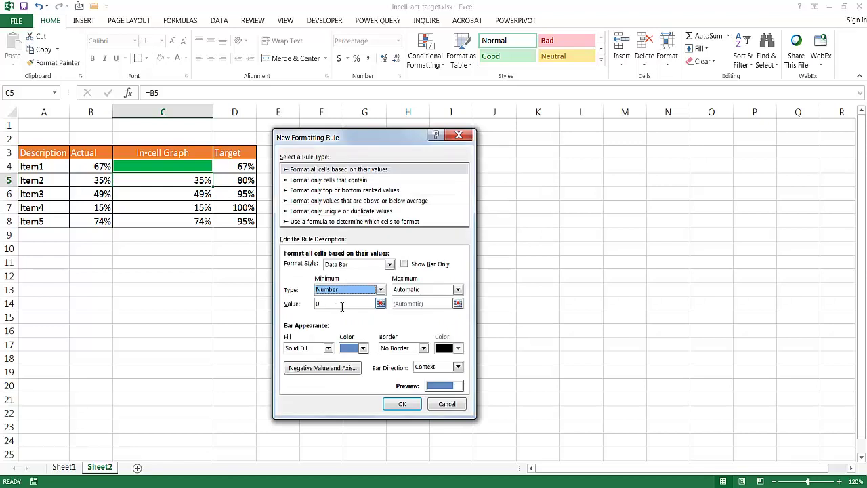
{"action": "left_click", "coordinate": [404, 264]}
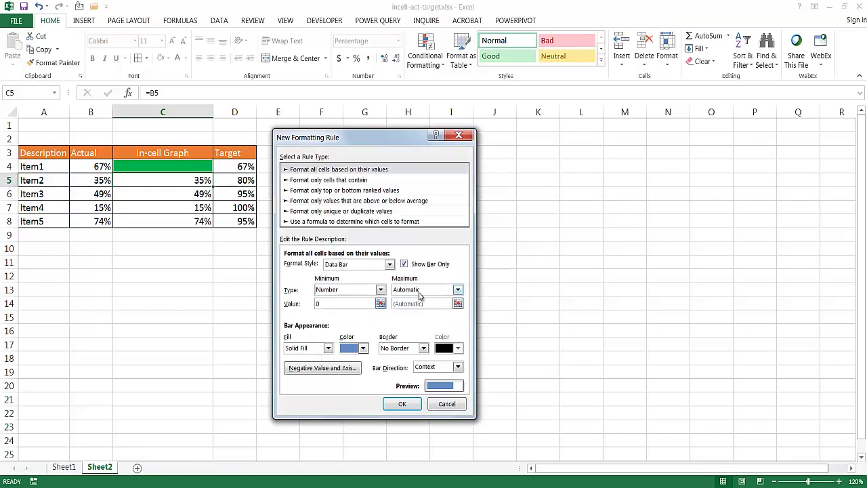
Set the bar maximum to formula =$D$5, with green fill and left-to-right direction, and apply
{"action": "left_click", "coordinate": [421, 292]}
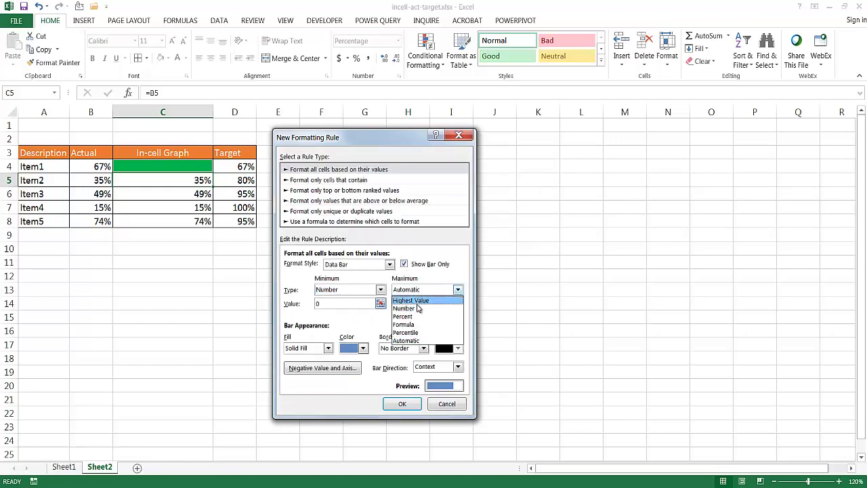
{"action": "left_click", "coordinate": [405, 325]}
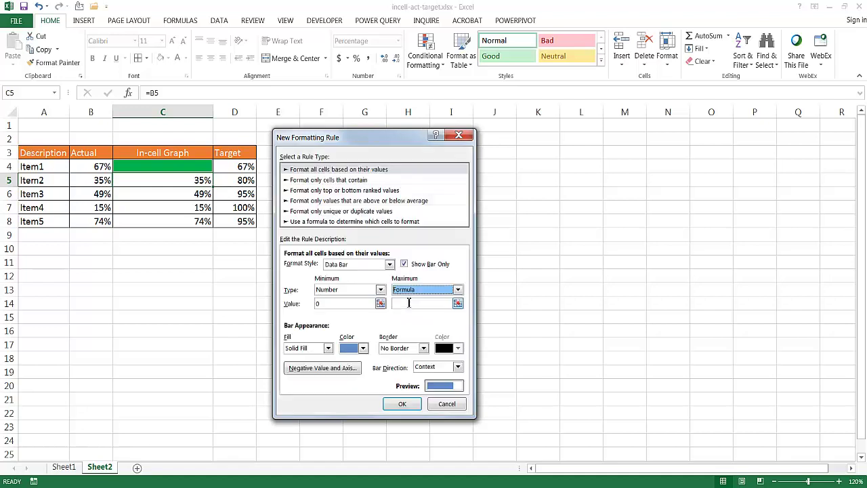
{"action": "left_click", "coordinate": [410, 303]}
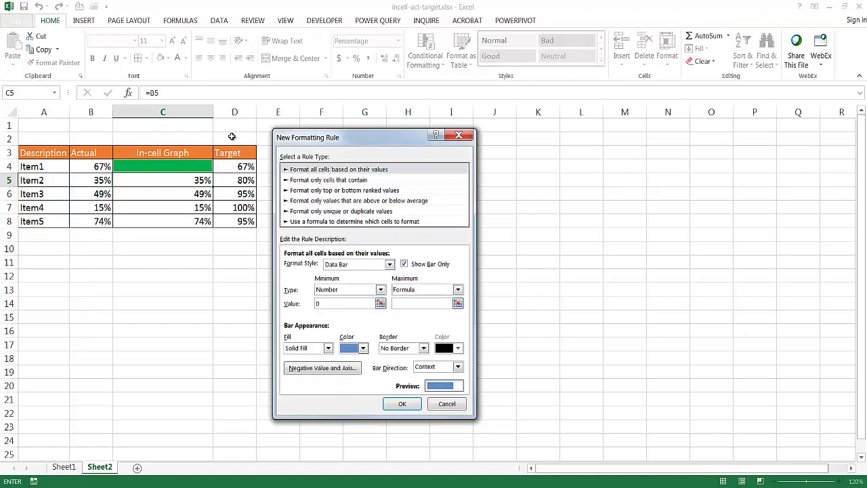
{"action": "left_click", "coordinate": [230, 179]}
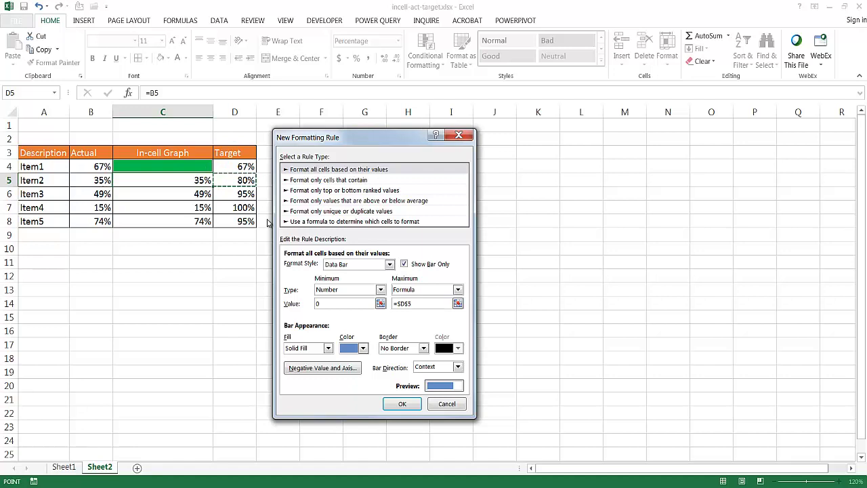
{"action": "left_click", "coordinate": [363, 348]}
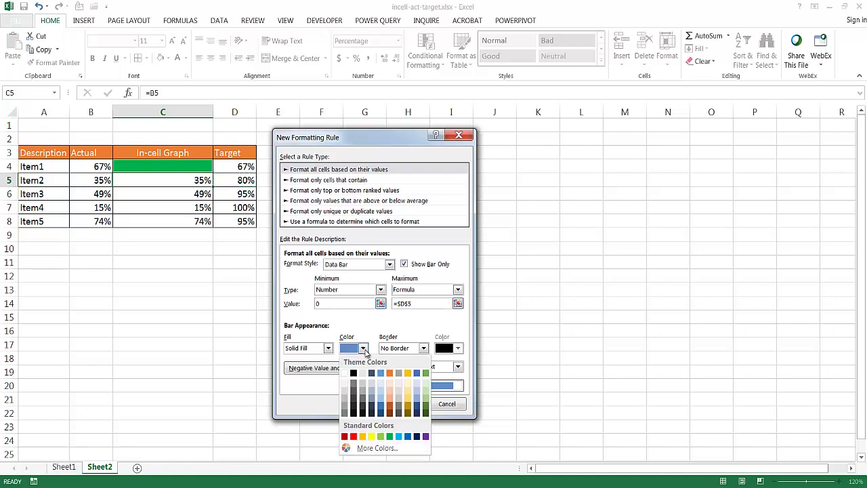
{"action": "left_click", "coordinate": [389, 437]}
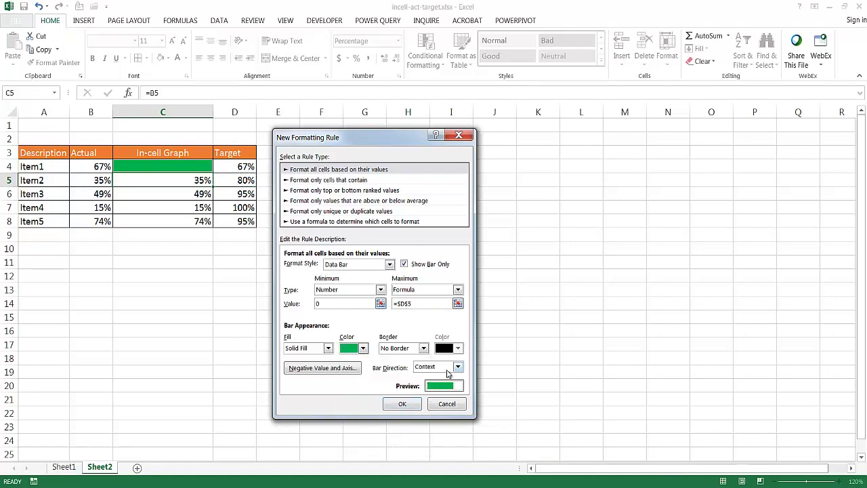
{"action": "left_click", "coordinate": [446, 370]}
{"action": "left_click", "coordinate": [443, 384]}
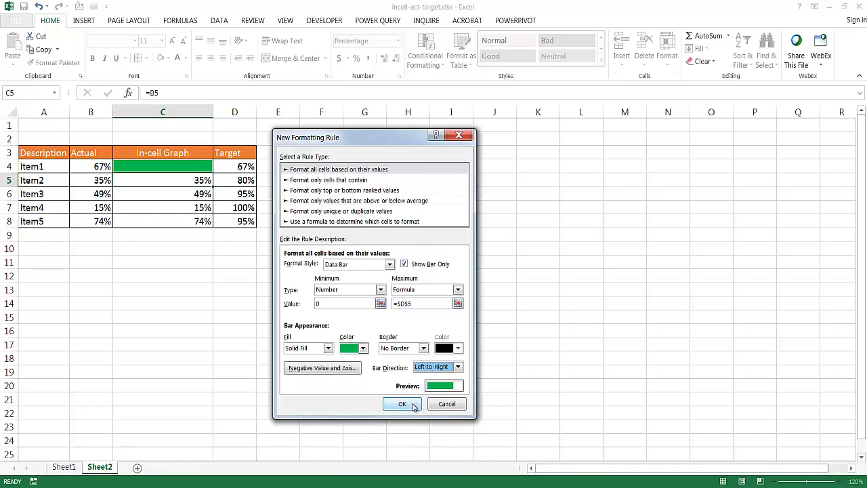
{"action": "left_click", "coordinate": [402, 403]}
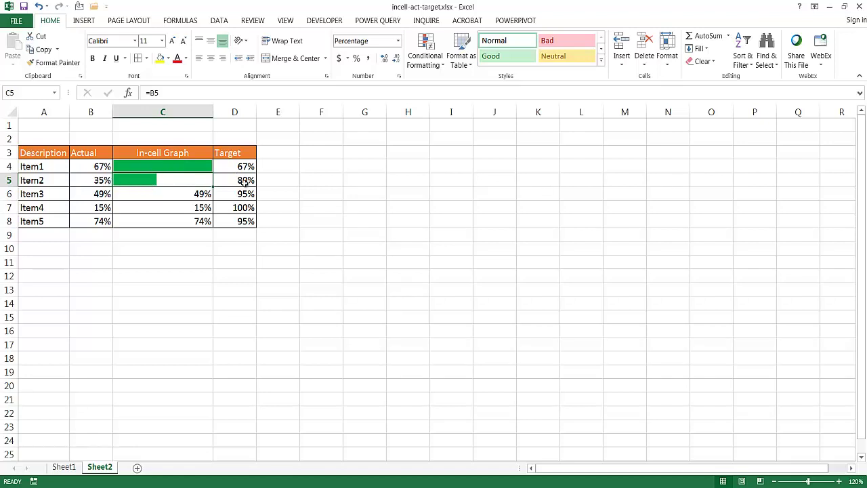
Select Item3's graph cell C6 and open the Conditional Formatting menu
{"action": "left_click", "coordinate": [177, 195]}
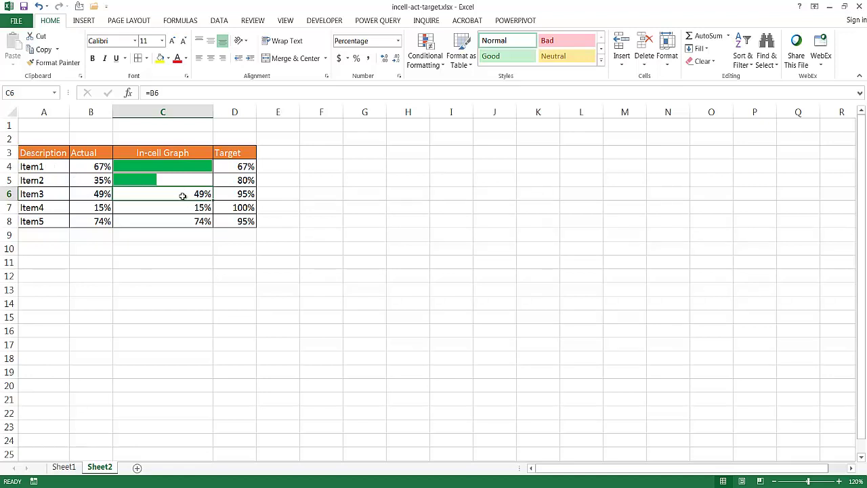
{"action": "left_click", "coordinate": [424, 64]}
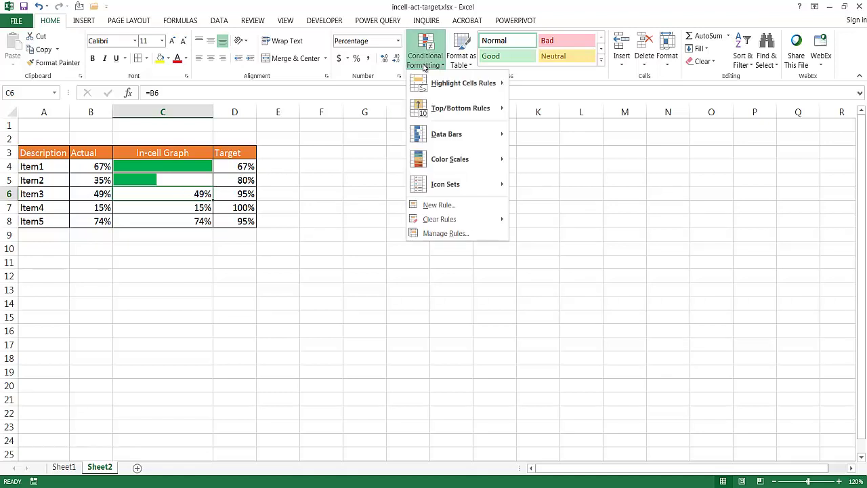
Start a bar-only data bar rule for C6 with a Number minimum
{"action": "left_click", "coordinate": [439, 204]}
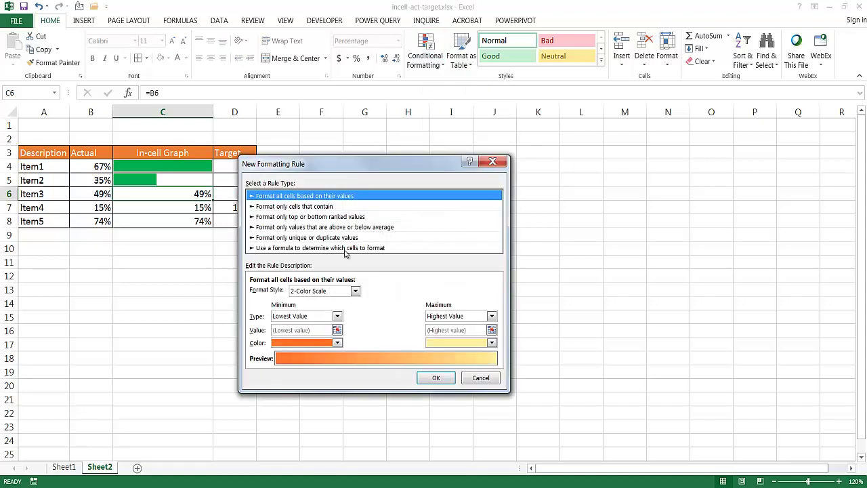
{"action": "left_click", "coordinate": [345, 293]}
{"action": "left_click", "coordinate": [325, 316]}
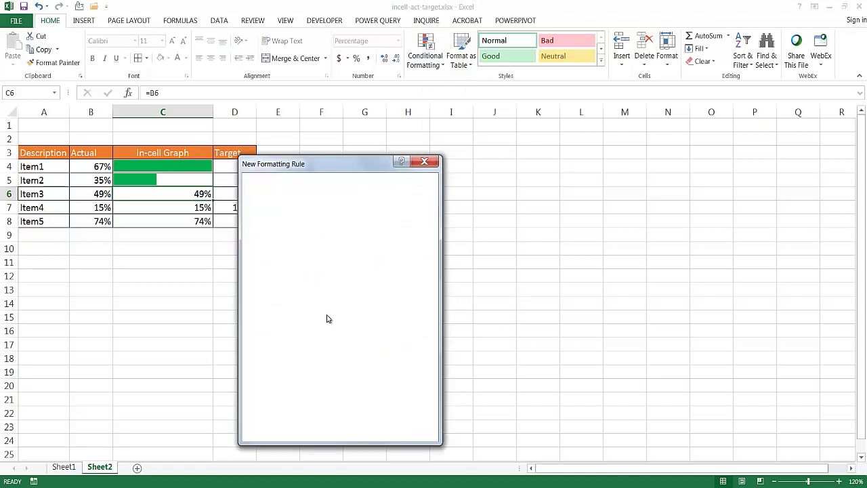
{"action": "left_click", "coordinate": [369, 290]}
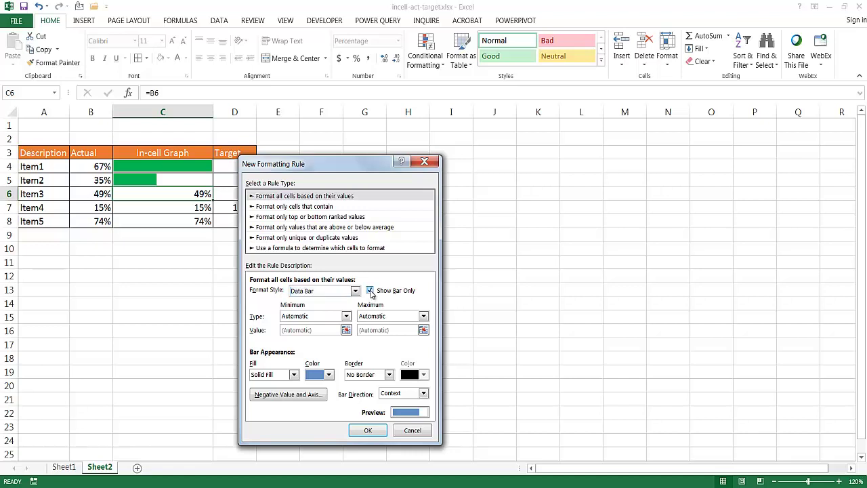
{"action": "left_click", "coordinate": [308, 316]}
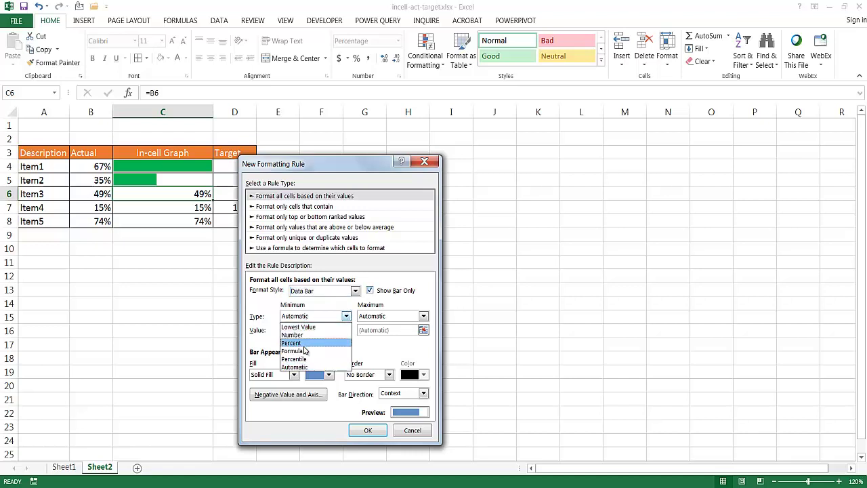
{"action": "left_click", "coordinate": [298, 334]}
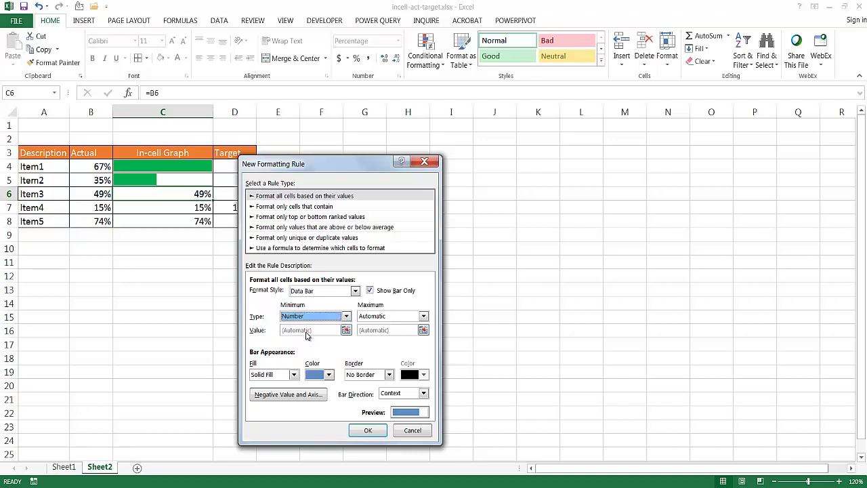
Set the bar maximum to formula =$D$6, with green fill and left-to-right direction, and confirm
{"action": "left_click", "coordinate": [398, 315]}
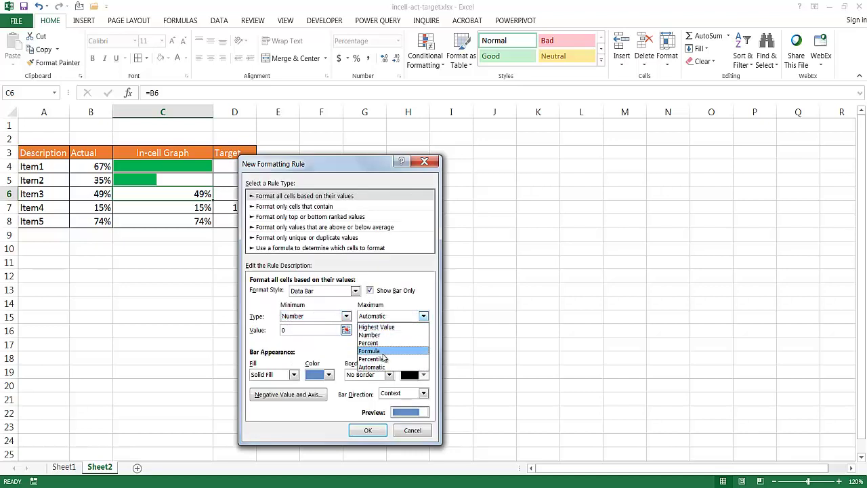
{"action": "left_click", "coordinate": [382, 351]}
{"action": "left_click", "coordinate": [381, 330]}
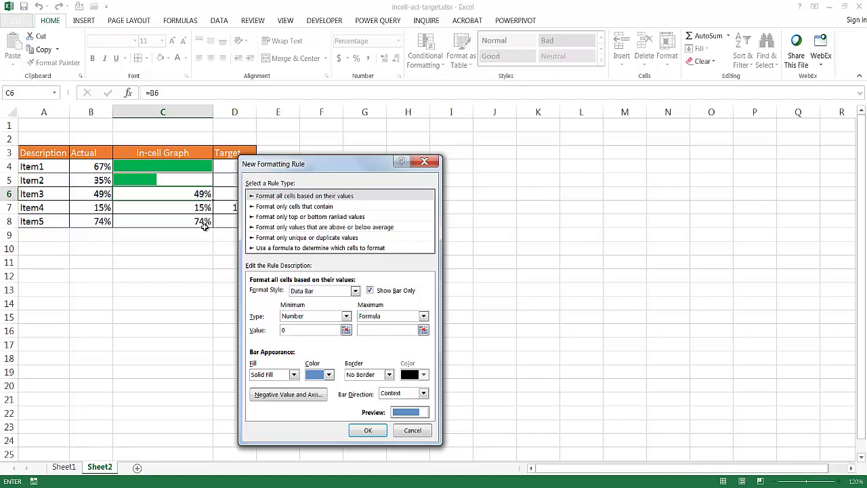
{"action": "left_click", "coordinate": [222, 194]}
{"action": "left_click", "coordinate": [318, 379]}
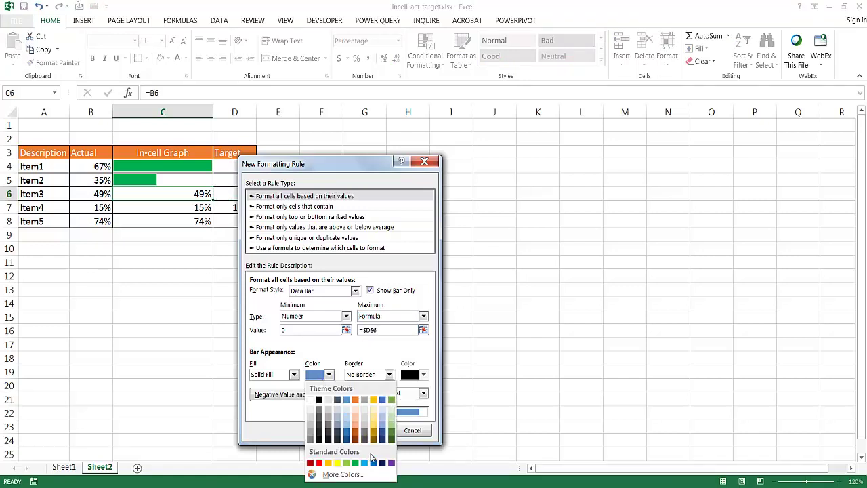
{"action": "left_click", "coordinate": [356, 465]}
{"action": "left_click", "coordinate": [410, 392]}
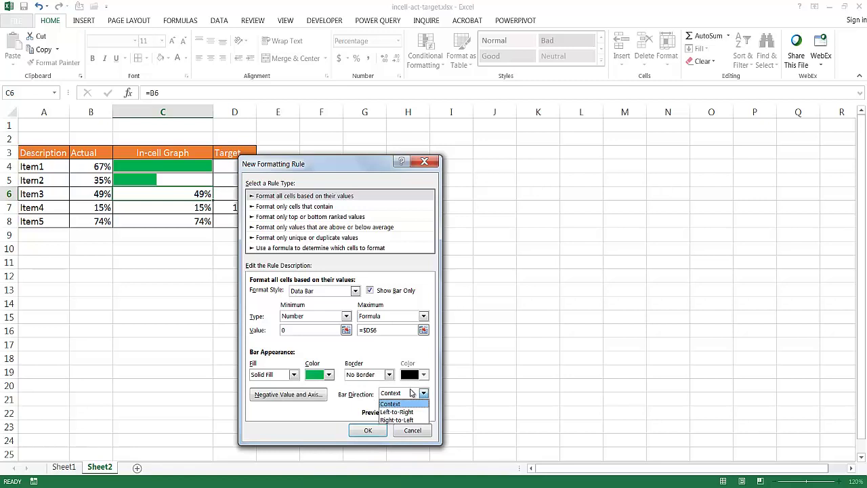
{"action": "left_click", "coordinate": [409, 412]}
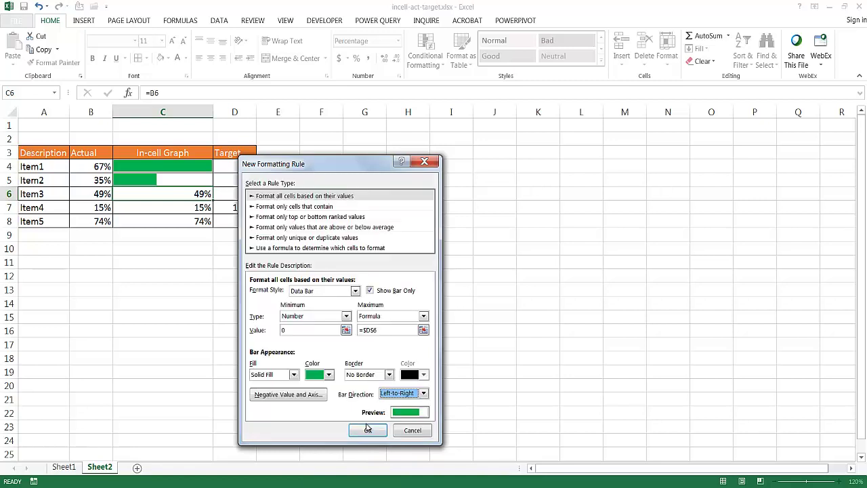
{"action": "left_click", "coordinate": [366, 430]}
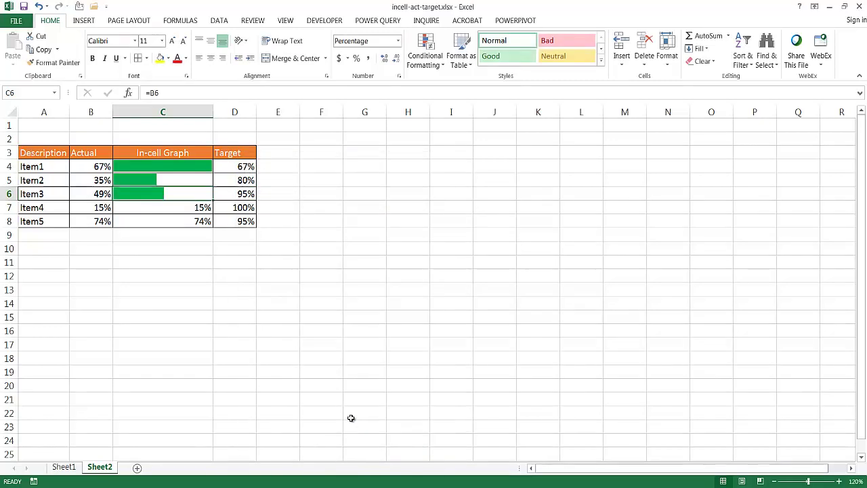
Start a bar-only data bar rule for Item4's cell C7 with minimum Number 0
{"action": "left_click", "coordinate": [149, 208]}
{"action": "left_click", "coordinate": [425, 54]}
{"action": "left_click", "coordinate": [440, 205]}
{"action": "left_click", "coordinate": [321, 318]}
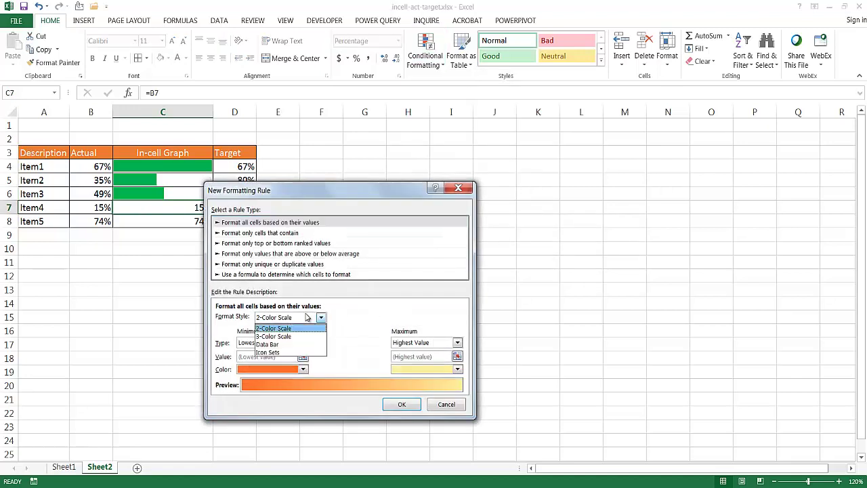
{"action": "left_click", "coordinate": [275, 343]}
{"action": "left_click", "coordinate": [275, 343]}
{"action": "left_click", "coordinate": [264, 361]}
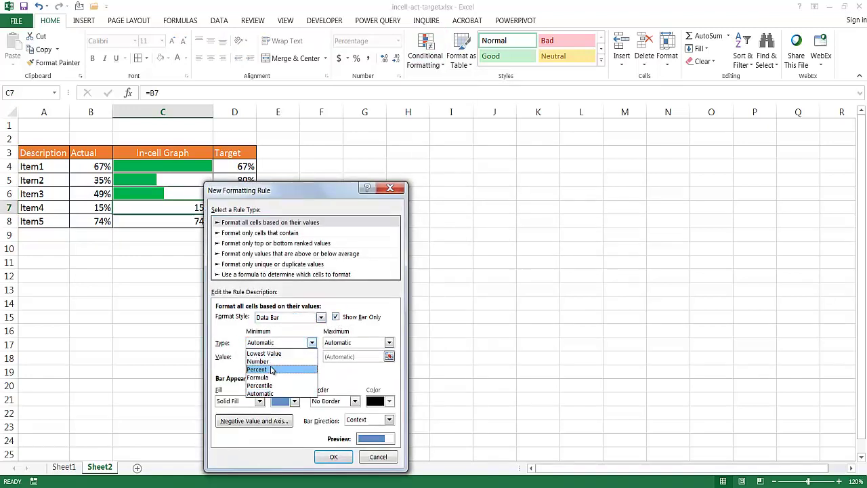
{"action": "left_click", "coordinate": [335, 316]}
Give C7's bar maximum formula =$D$7, with green fill and left-to-right direction, and confirm
{"action": "left_click", "coordinate": [368, 343]}
{"action": "left_click", "coordinate": [339, 377]}
{"action": "left_click_drag", "start_coordinate": [271, 190], "coordinate": [359, 150]}
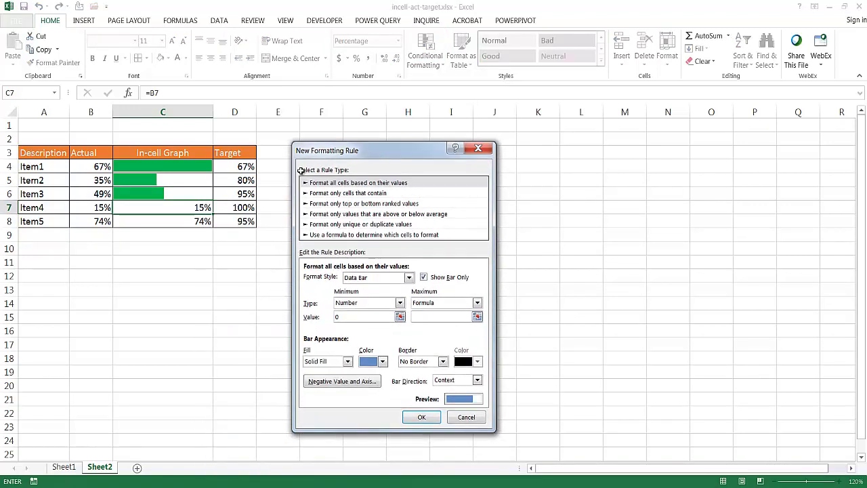
{"action": "left_click", "coordinate": [235, 207]}
{"action": "left_click", "coordinate": [383, 360]}
{"action": "left_click", "coordinate": [409, 441]}
{"action": "left_click", "coordinate": [477, 380]}
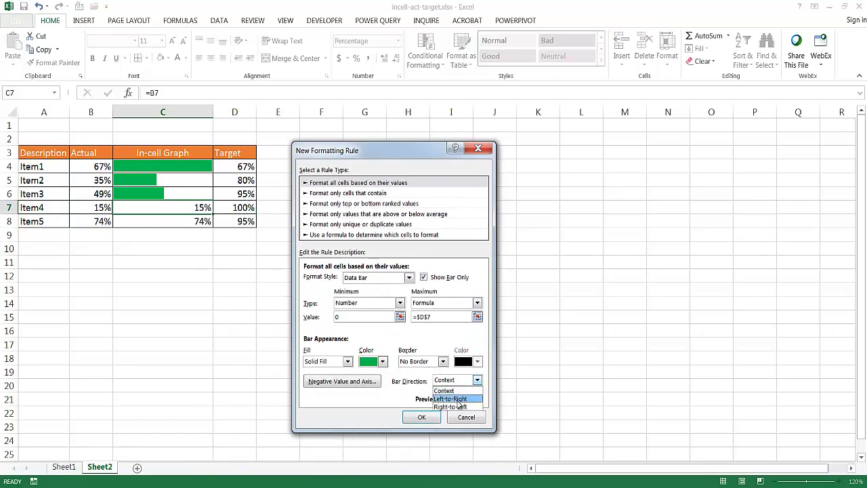
{"action": "left_click", "coordinate": [452, 398]}
{"action": "left_click", "coordinate": [417, 415]}
Start a bar-only data bar rule for Item5's cell C8 with minimum Number 0
{"action": "left_click", "coordinate": [169, 220]}
{"action": "left_click", "coordinate": [424, 59]}
{"action": "left_click", "coordinate": [425, 203]}
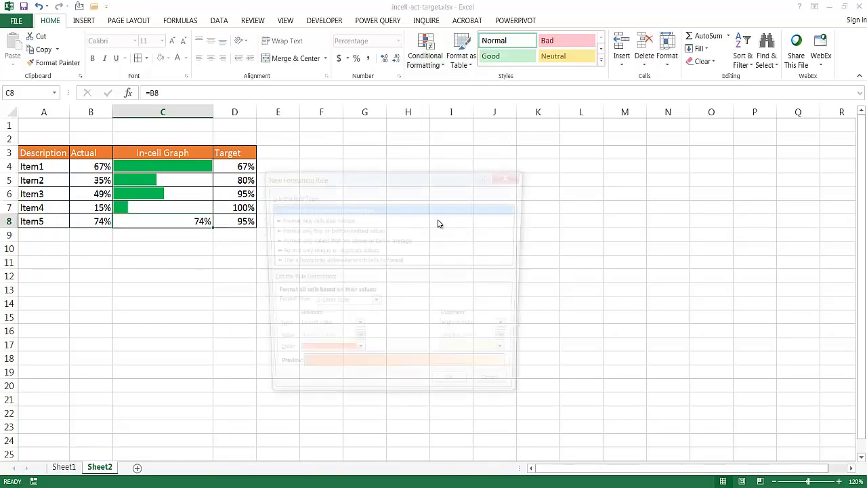
{"action": "left_click", "coordinate": [374, 304]}
{"action": "left_click", "coordinate": [321, 330]}
{"action": "left_click", "coordinate": [388, 303]}
{"action": "left_click", "coordinate": [365, 329]}
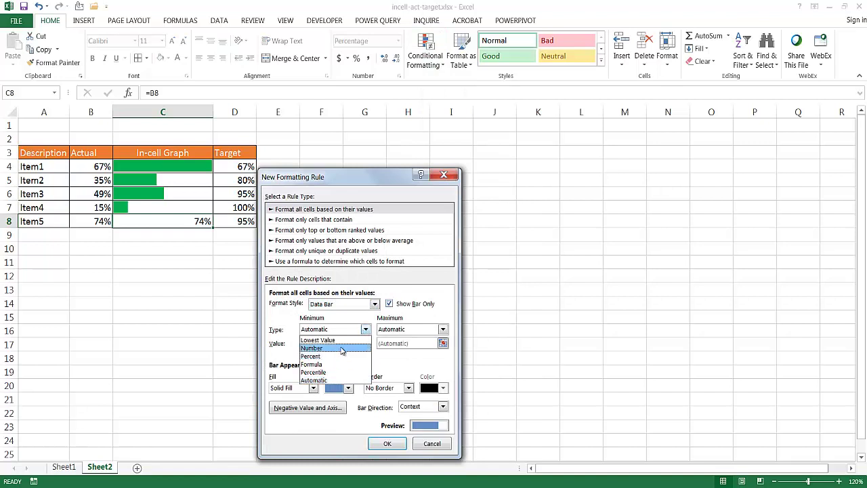
{"action": "left_click", "coordinate": [325, 349]}
Give C8's bar maximum formula =$D$8, with green fill and left-to-right direction, and confirm
{"action": "left_click", "coordinate": [406, 330]}
{"action": "left_click", "coordinate": [399, 367]}
{"action": "left_click", "coordinate": [406, 343]}
{"action": "left_click", "coordinate": [234, 220]}
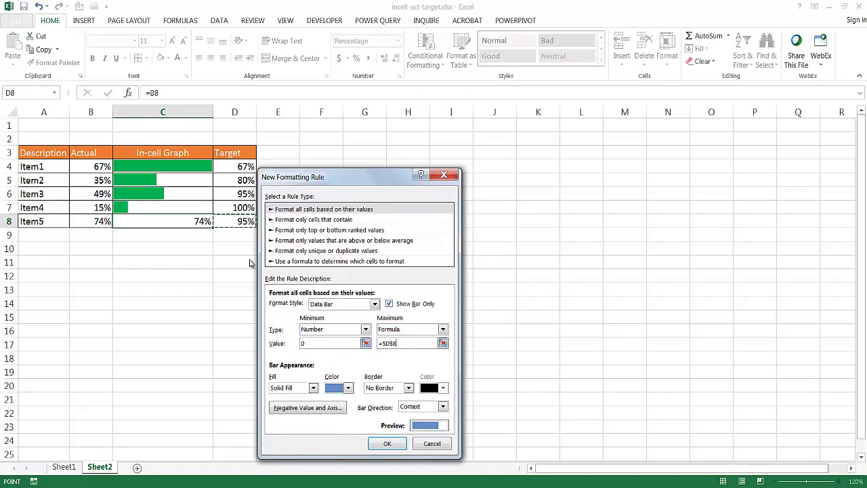
{"action": "left_click", "coordinate": [347, 388]}
{"action": "left_click", "coordinate": [374, 363]}
{"action": "left_click", "coordinate": [423, 406]}
{"action": "left_click", "coordinate": [415, 422]}
{"action": "left_click", "coordinate": [390, 443]}
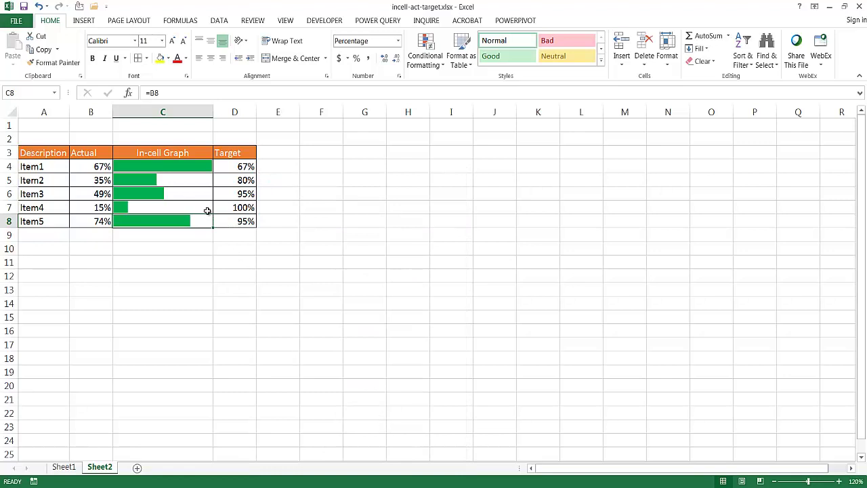
Change Item1's Target in D4 to 80
{"action": "left_click", "coordinate": [142, 167]}
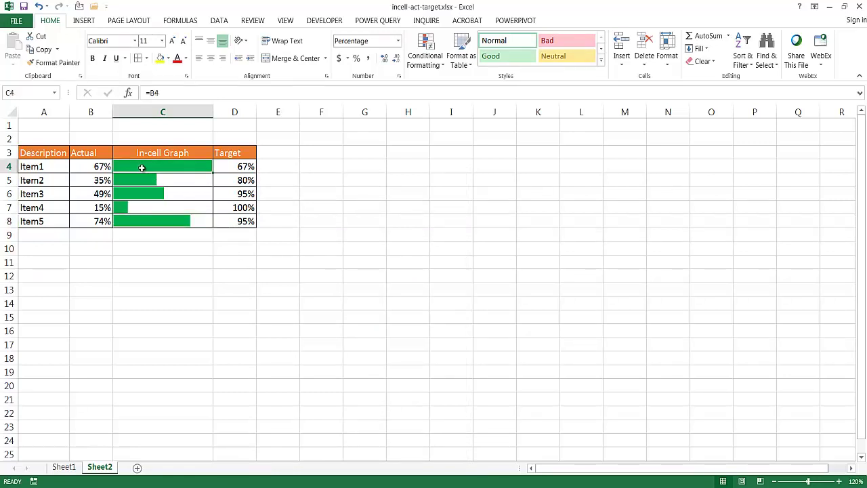
{"action": "left_click", "coordinate": [242, 167]}
{"action": "type", "text": "80"}
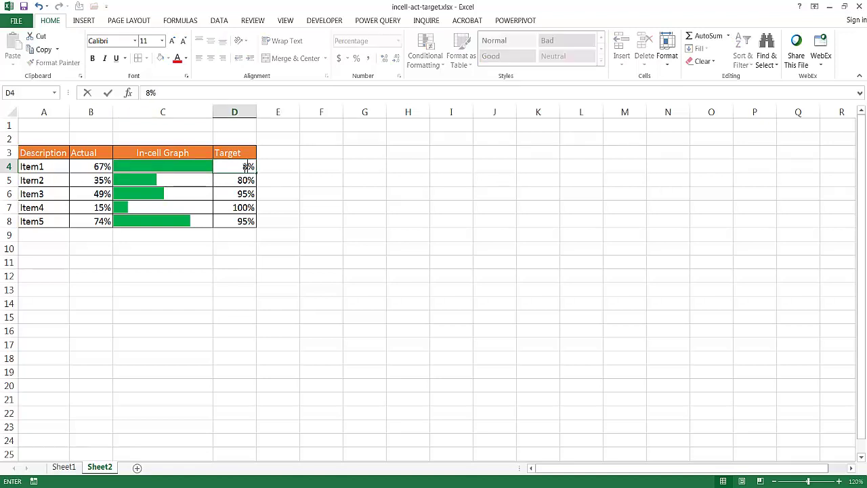
{"action": "key", "text": "Return"}
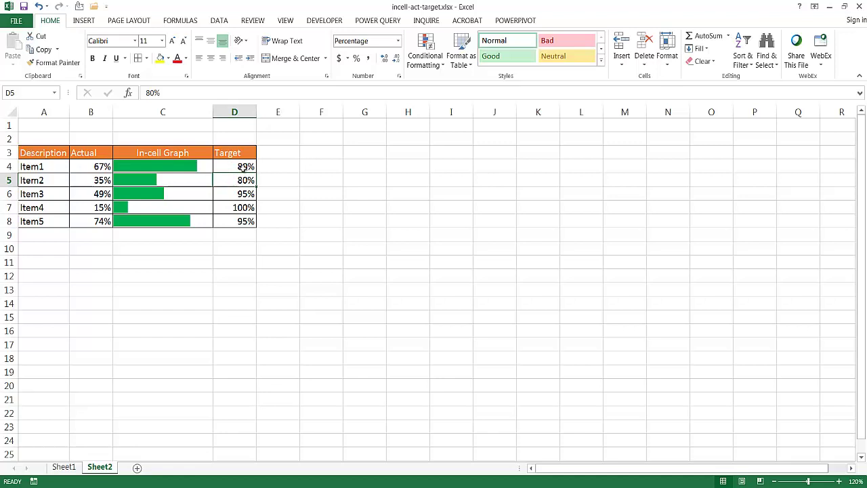
Replace Item1's Actual value in B4 with 79% using the formula bar
{"action": "left_click", "coordinate": [86, 165]}
{"action": "left_click", "coordinate": [204, 92]}
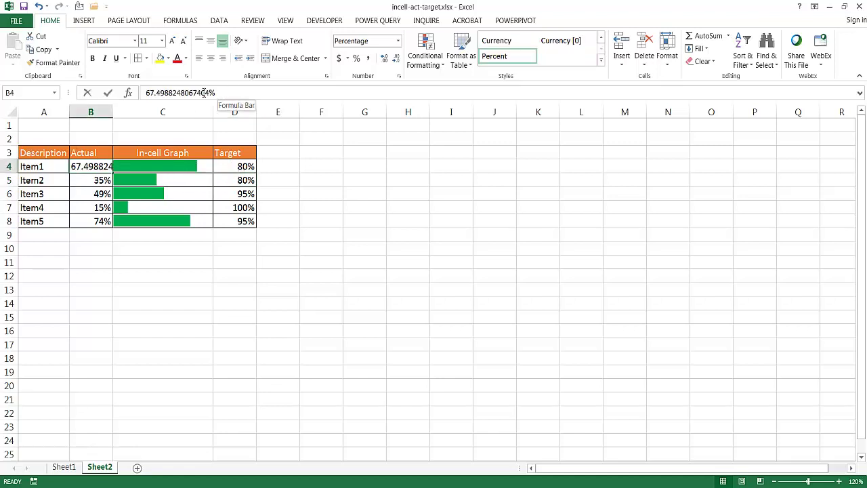
{"action": "left_click_drag", "start_coordinate": [204, 92], "coordinate": [71, 70]}
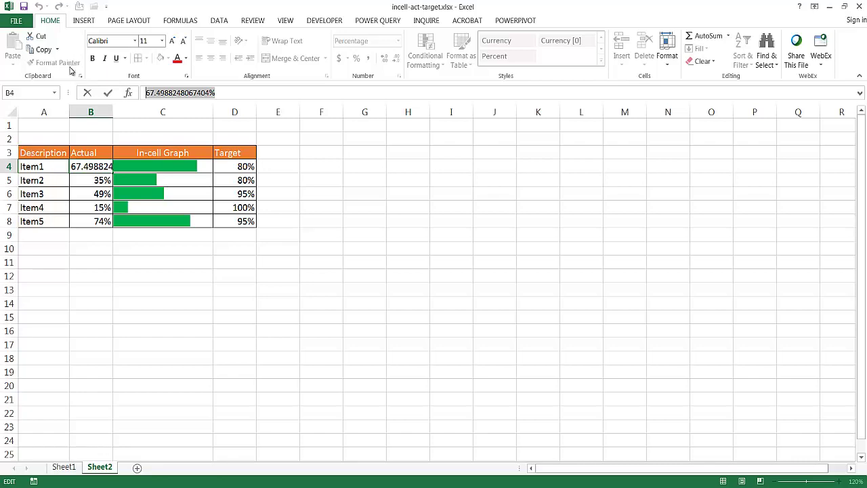
{"action": "type", "text": "79"}
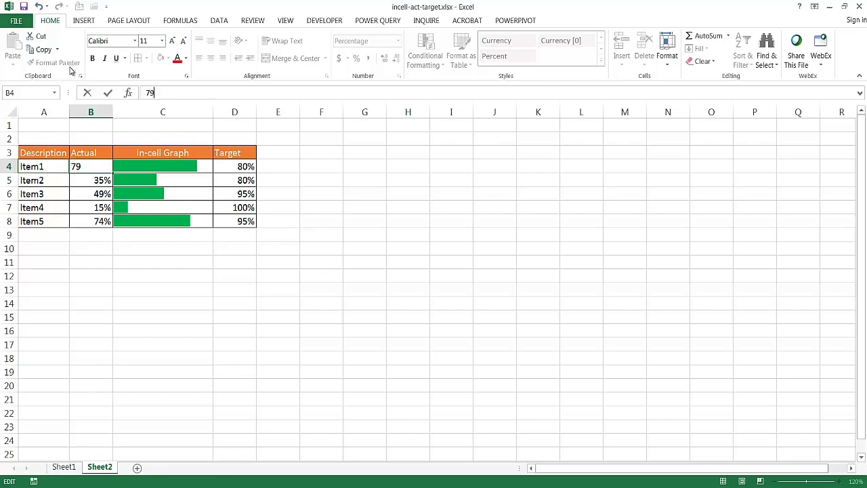
{"action": "type", "text": "%"}
{"action": "key", "text": "Return"}
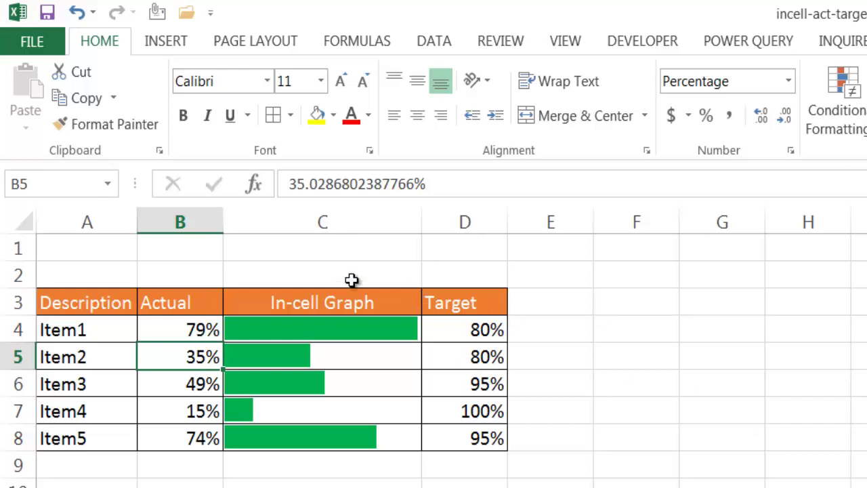
{"action": "left_click", "coordinate": [419, 388]}
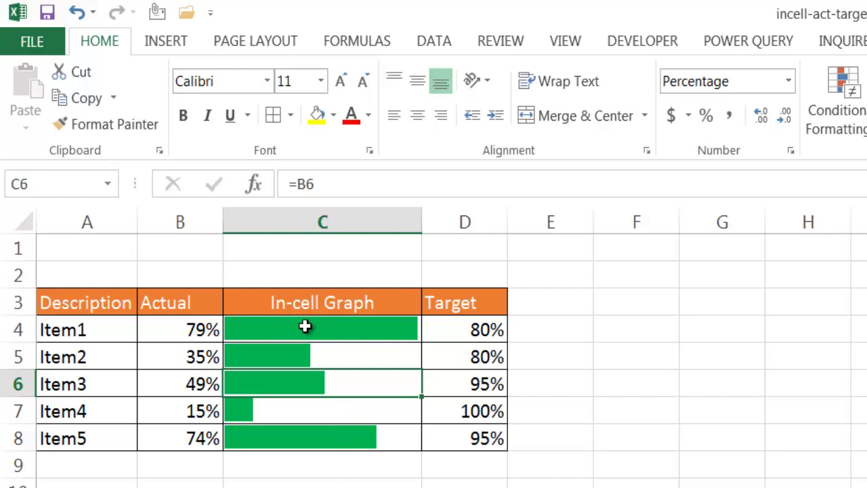
{"action": "left_click", "coordinate": [180, 222]}
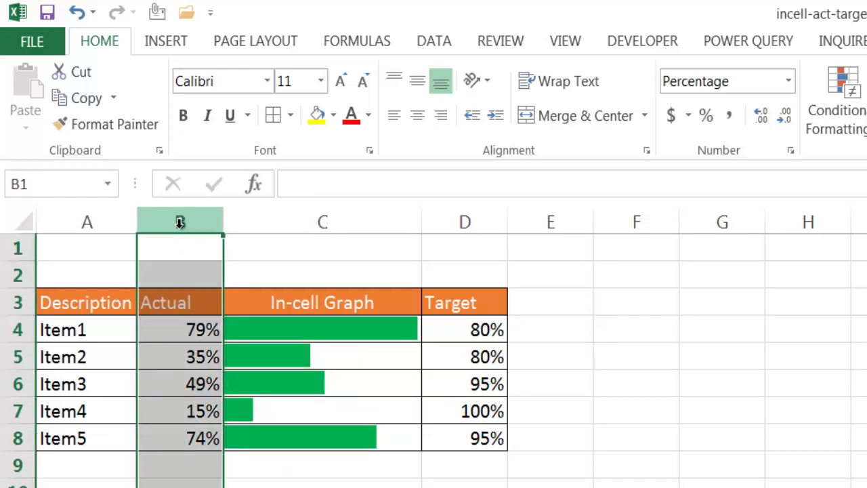
{"action": "left_click", "coordinate": [462, 216]}
{"action": "left_click", "coordinate": [322, 487]}
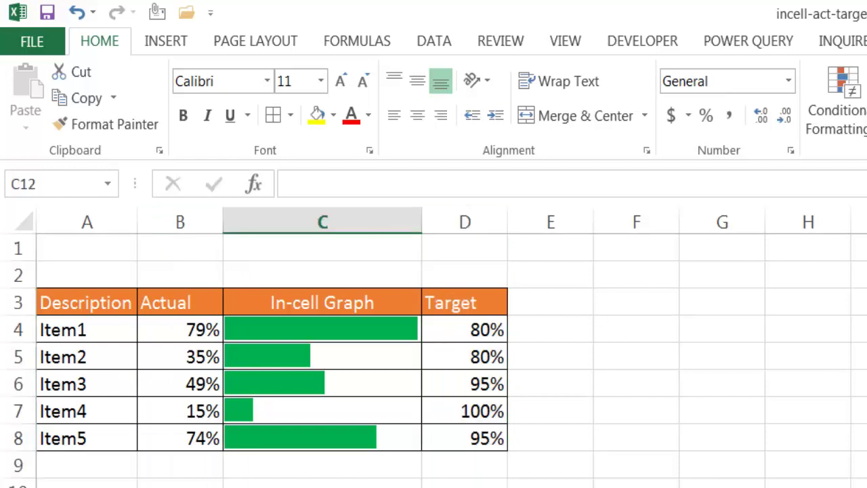